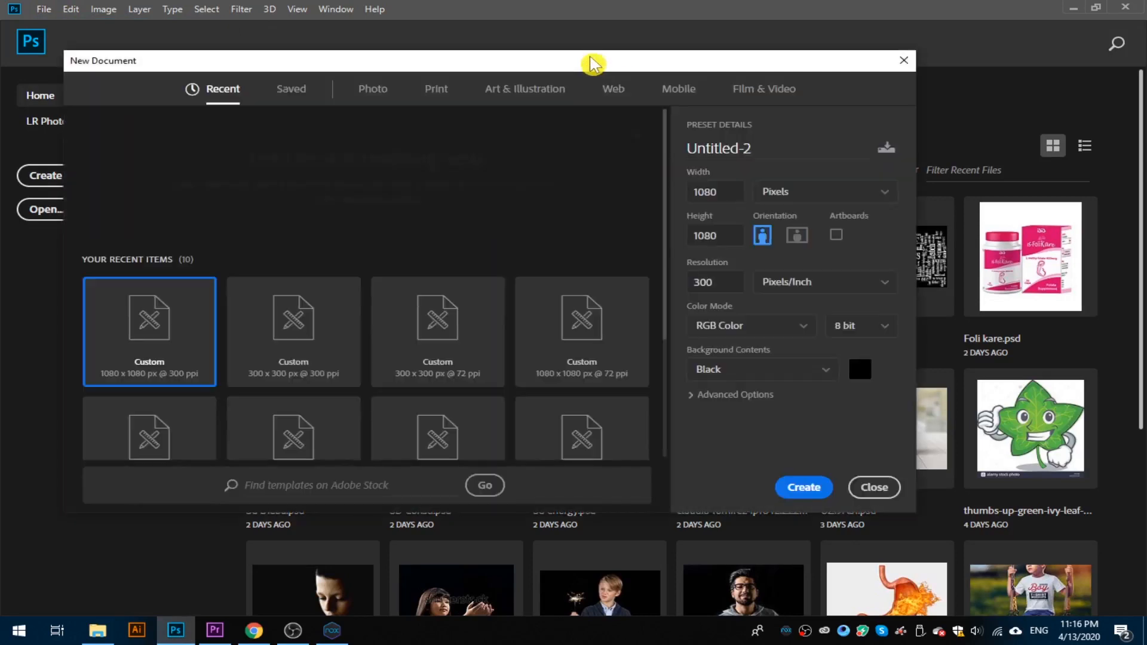
- Create a new 300 x 300 pixel document at 300 pixels/inch with a black background
{"action": "left_click_drag", "start_coordinate": [589, 61], "coordinate": [647, 93]}
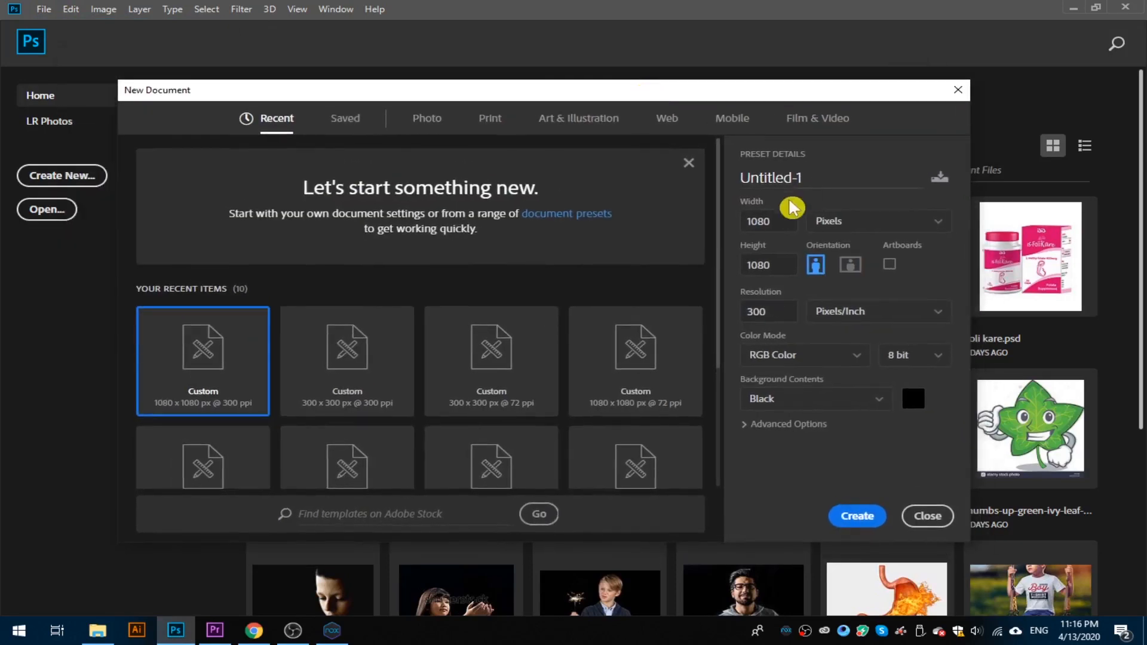
{"action": "left_click_drag", "start_coordinate": [743, 224], "coordinate": [797, 228]}
{"action": "type", "text": "30"}
{"action": "key", "text": "Tab"}
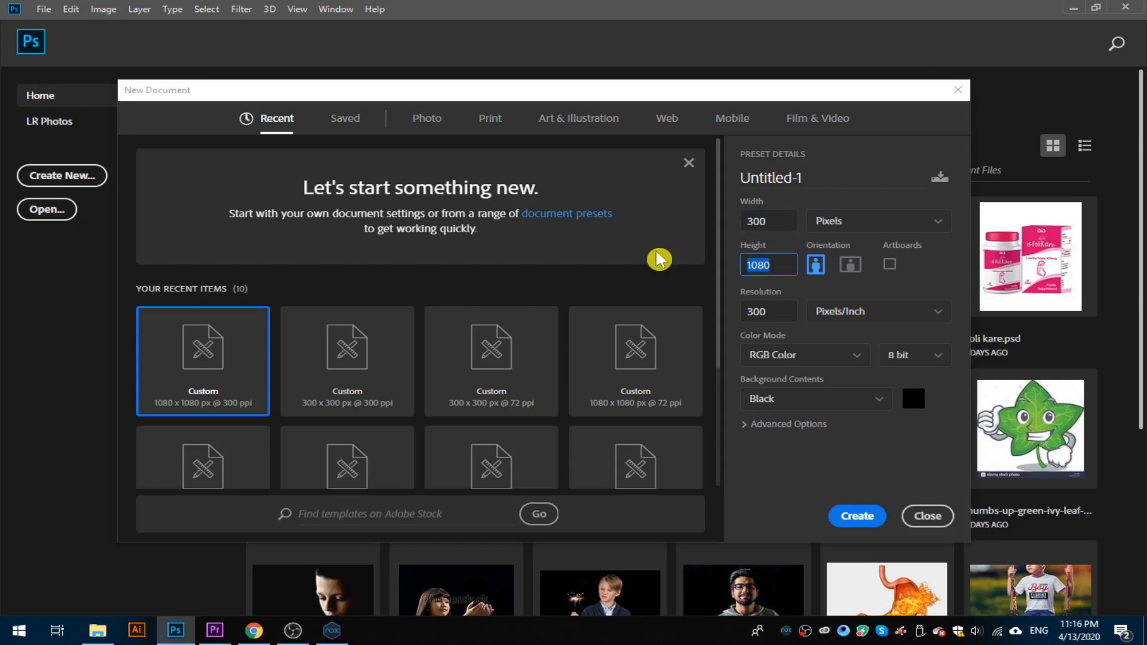
{"action": "type", "text": "3"}
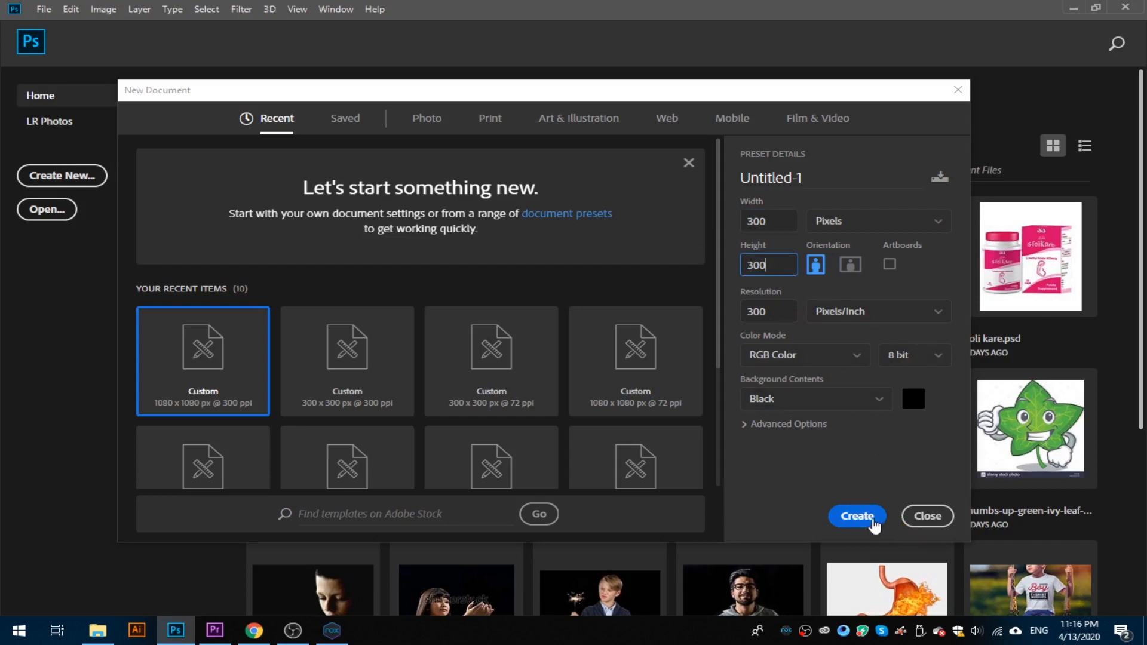
{"action": "left_click", "coordinate": [874, 526]}
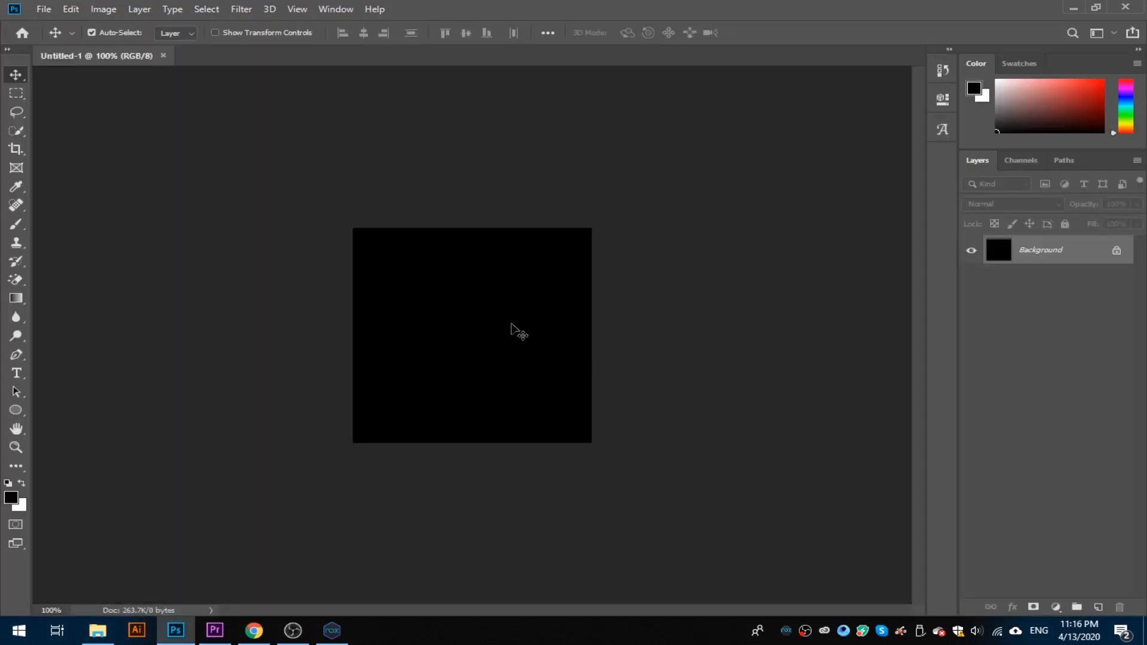
- Add a new layer and write "RA Graphics" on it in 10 pt Roboto Black
{"action": "left_click", "coordinate": [1099, 607]}
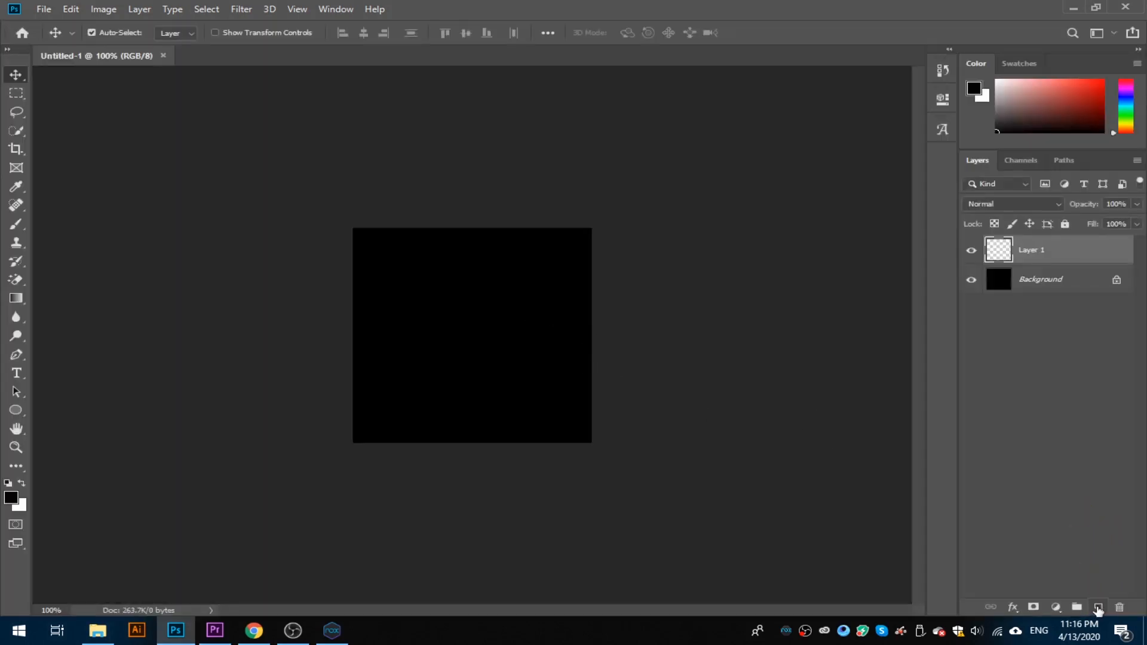
{"action": "left_click", "coordinate": [17, 374]}
{"action": "left_click", "coordinate": [416, 341]}
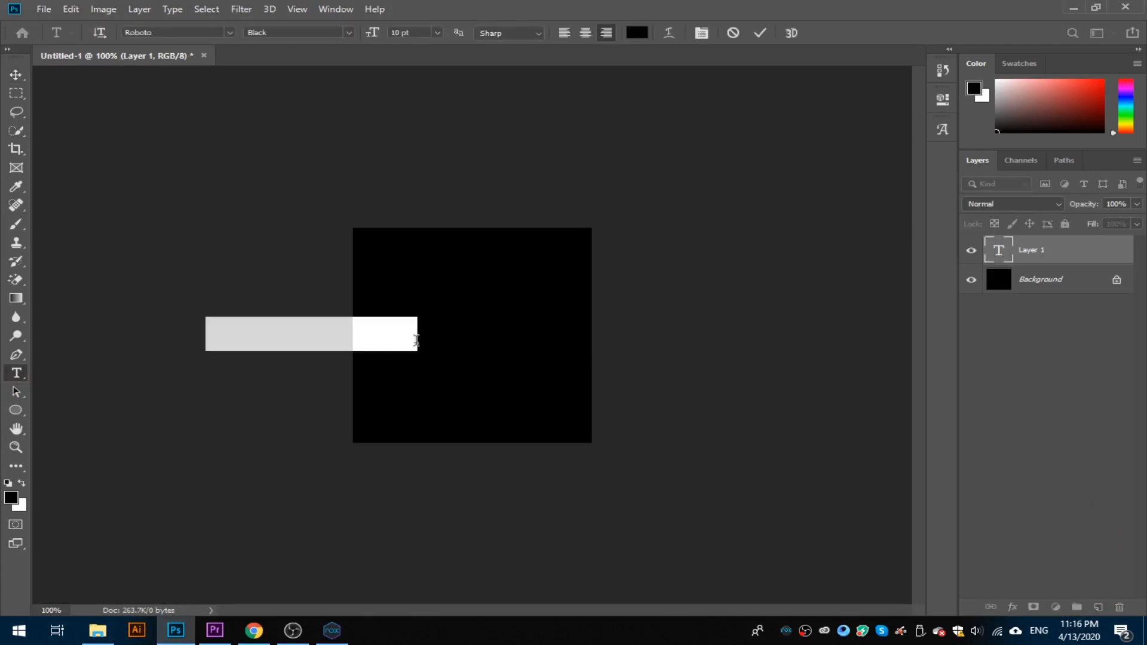
{"action": "type", "text": "Hi"}
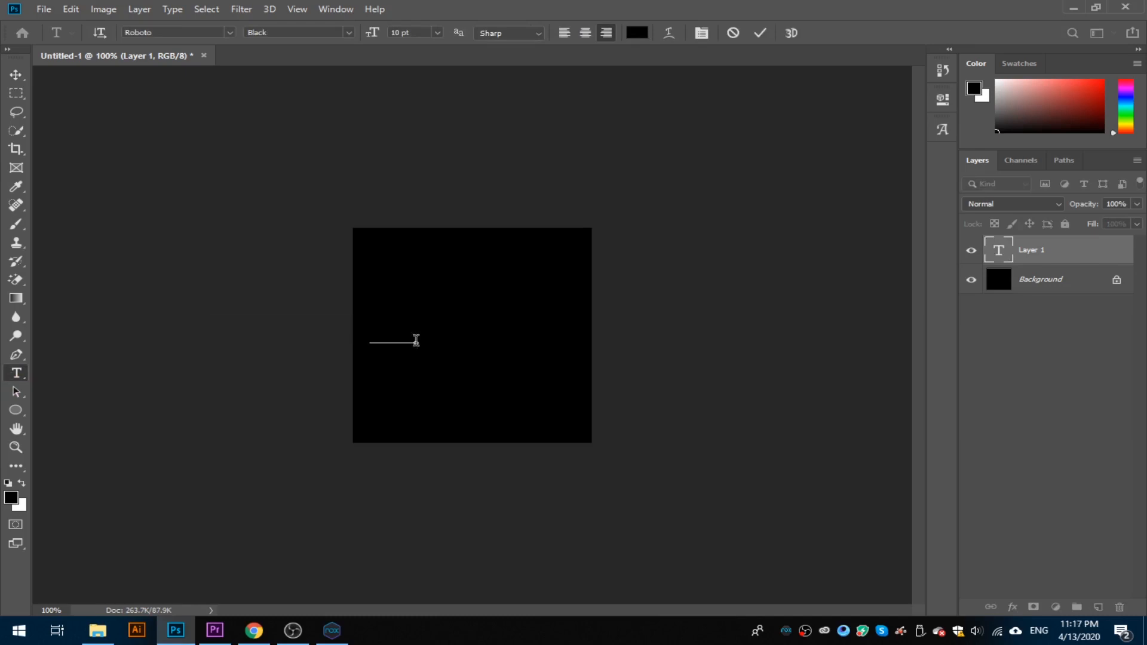
{"action": "type", "text": "there guys"}
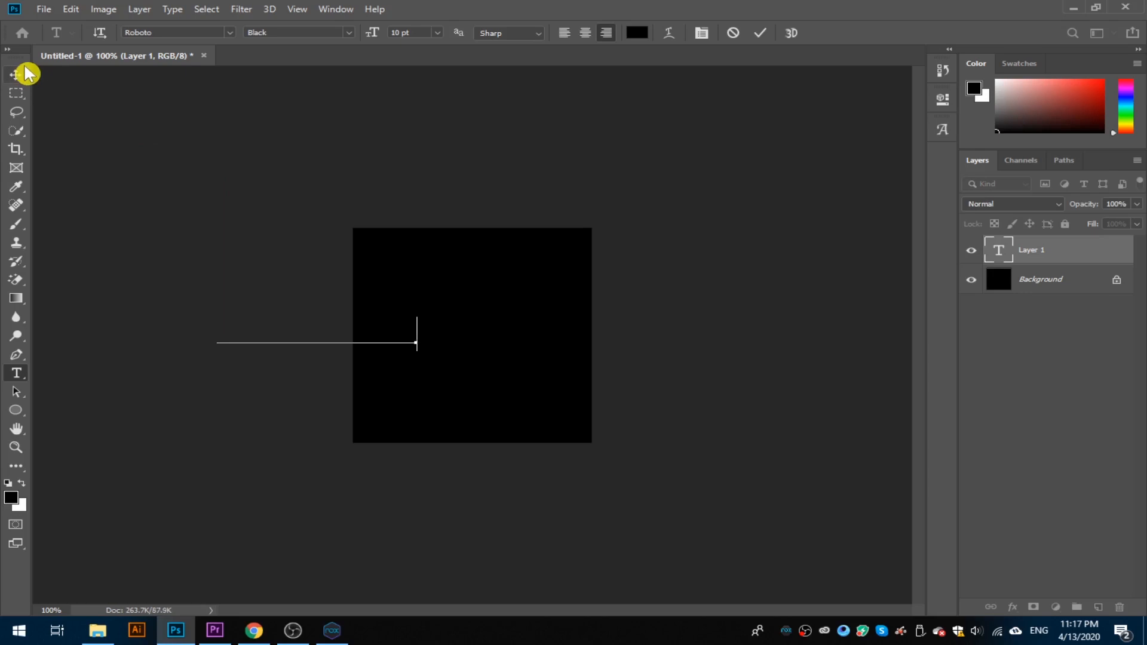
{"action": "left_click", "coordinate": [27, 73]}
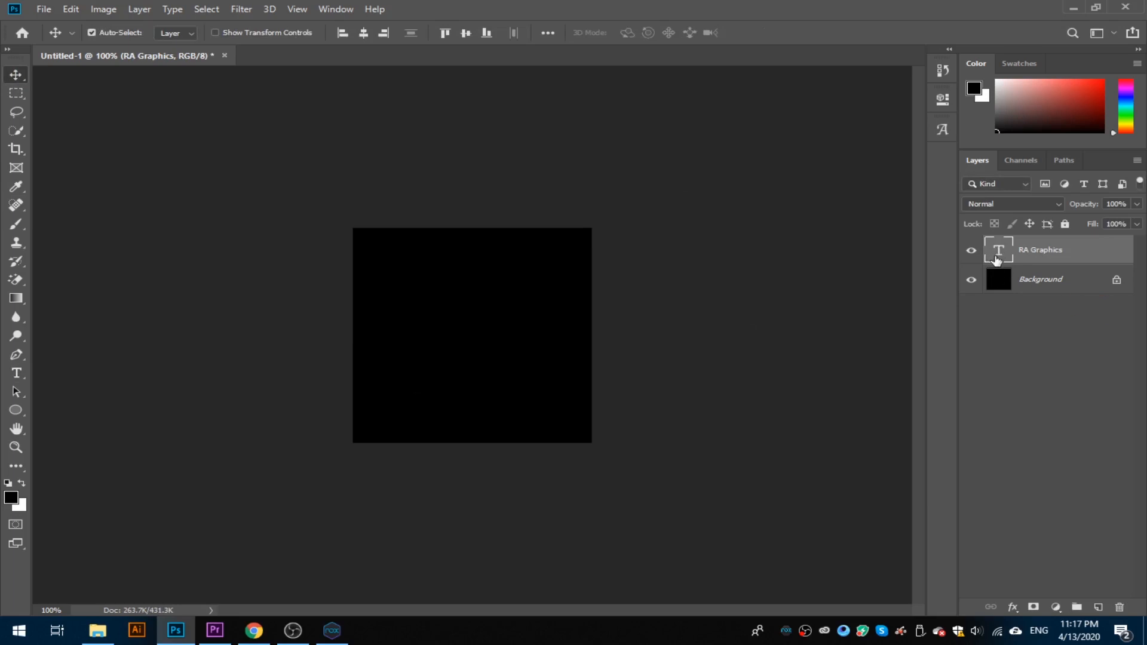
- Set the color of the RA Graphics text to white (ffffff)
{"action": "double_click", "coordinate": [1000, 252]}
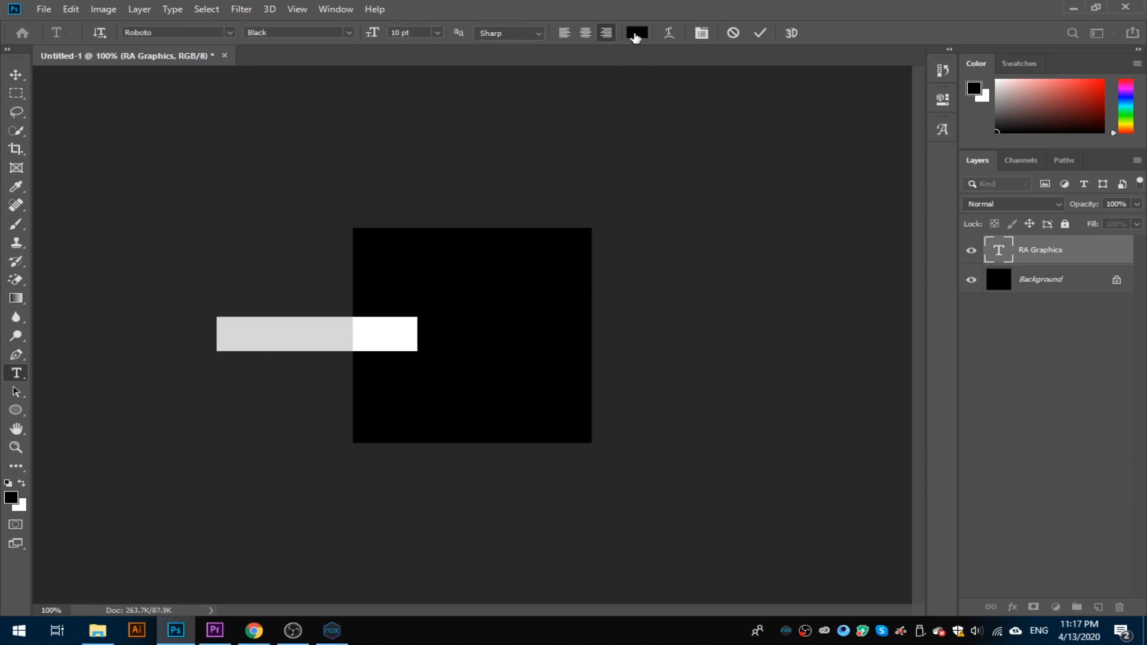
{"action": "left_click", "coordinate": [636, 34]}
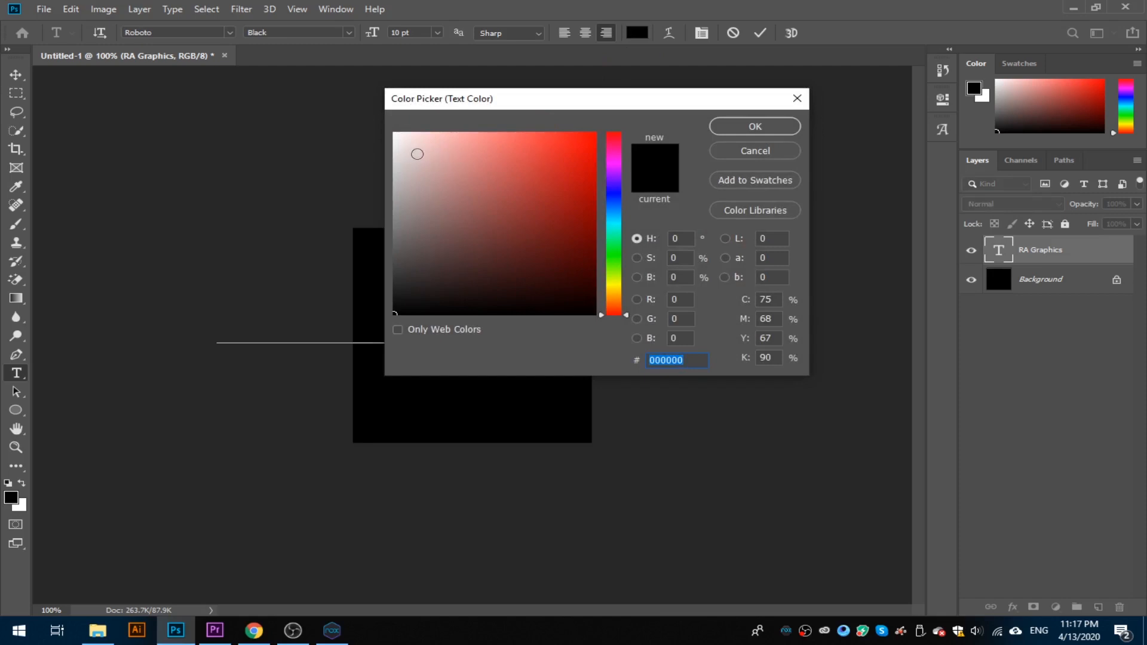
{"action": "type", "text": "ffffff"}
{"action": "left_click", "coordinate": [757, 127]}
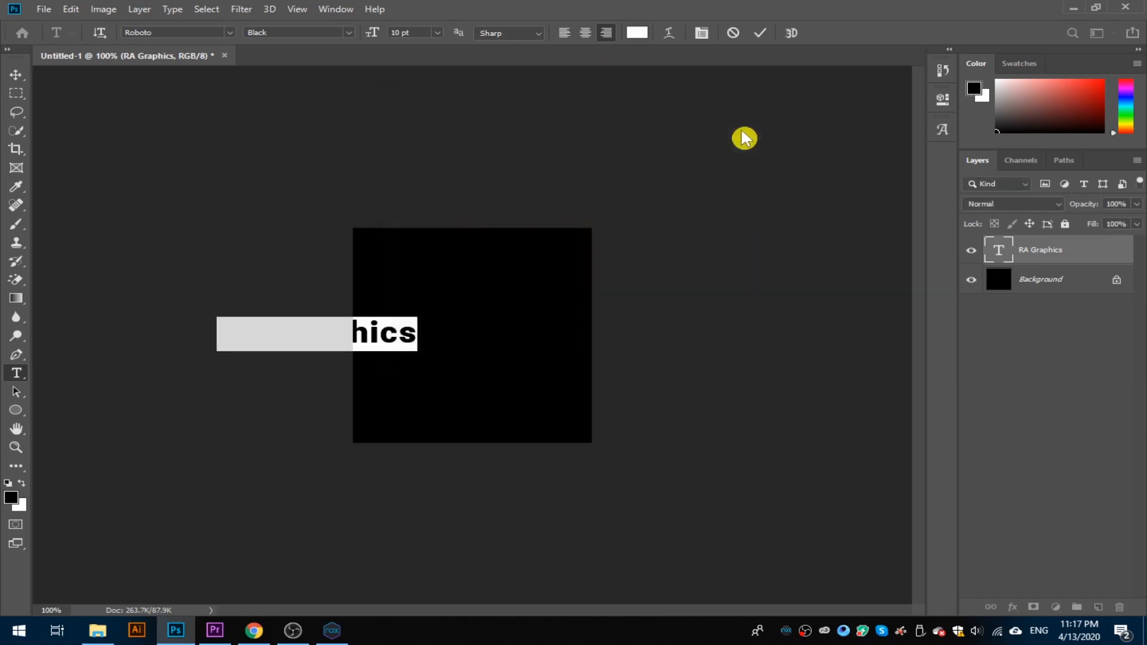
- Center the RA Graphics text horizontally and vertically on the canvas
{"action": "left_click", "coordinate": [17, 75]}
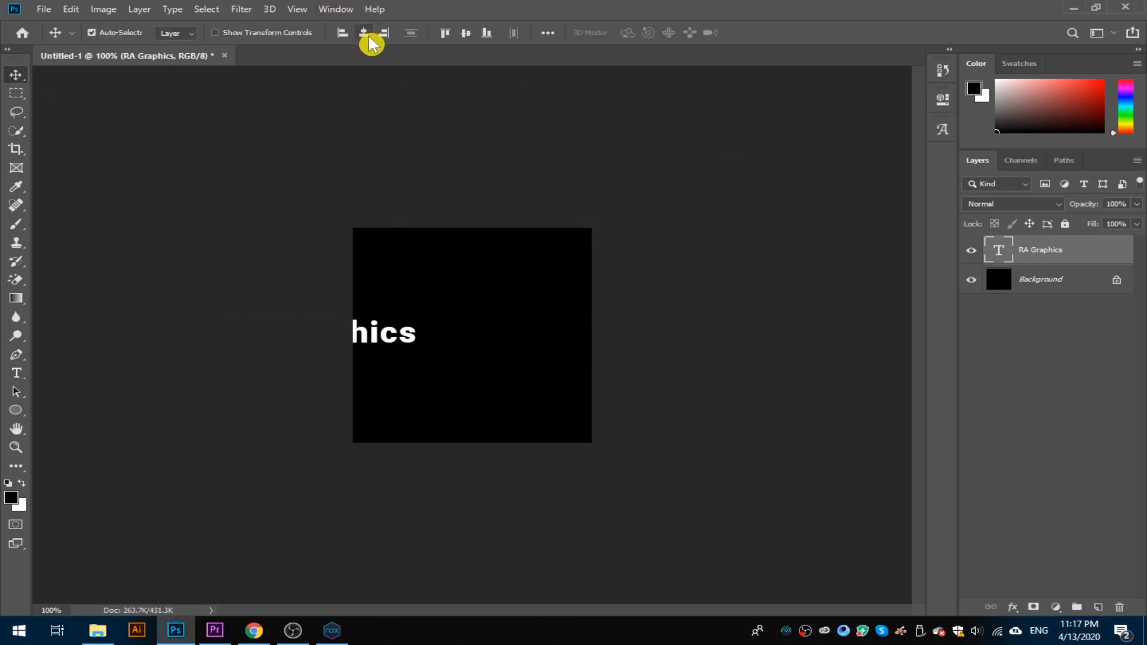
{"action": "left_click", "coordinate": [364, 33]}
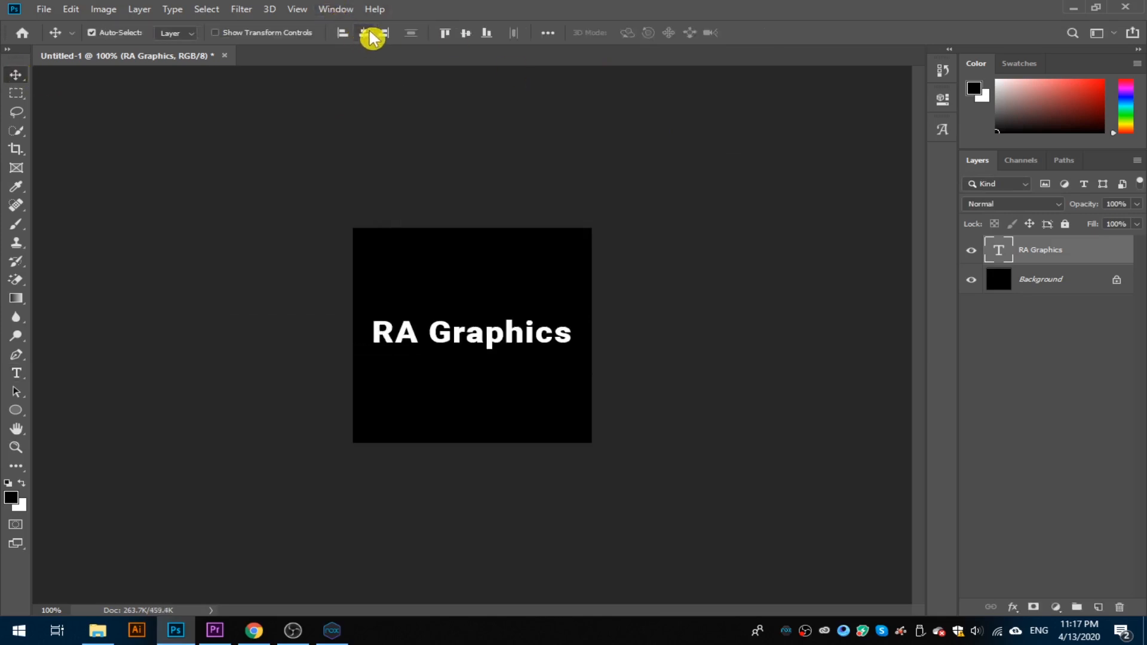
{"action": "left_click", "coordinate": [466, 34]}
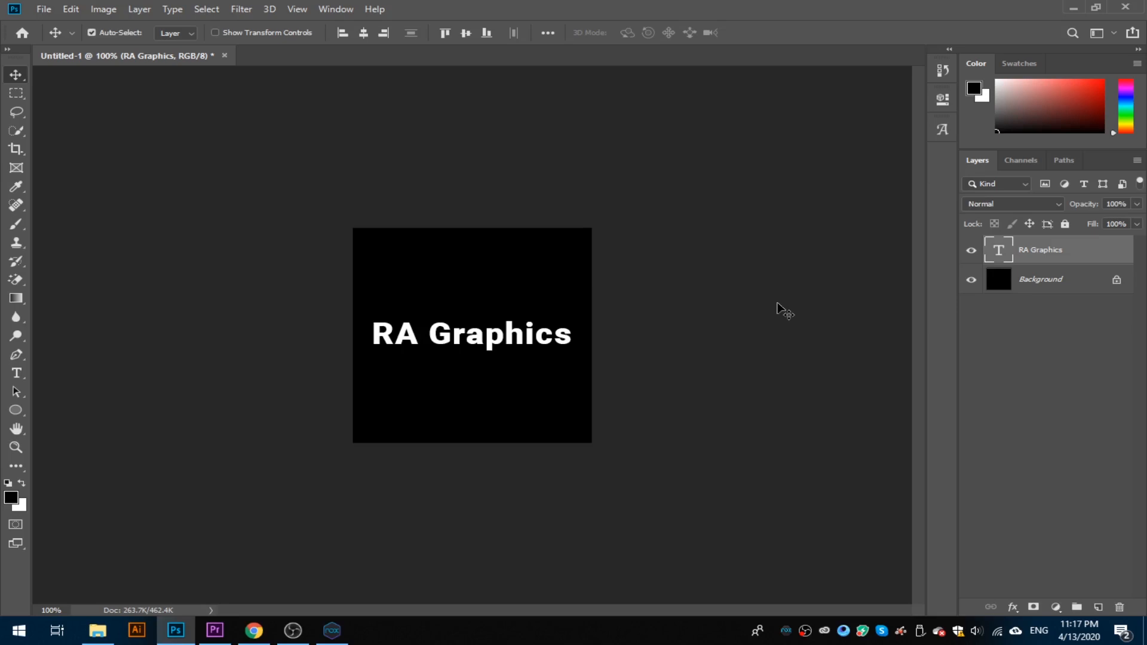
- Rotate the RA Graphics text counterclockwise into an upward diagonal and hide the Background layer
{"action": "key", "text": "ctrl+t"}
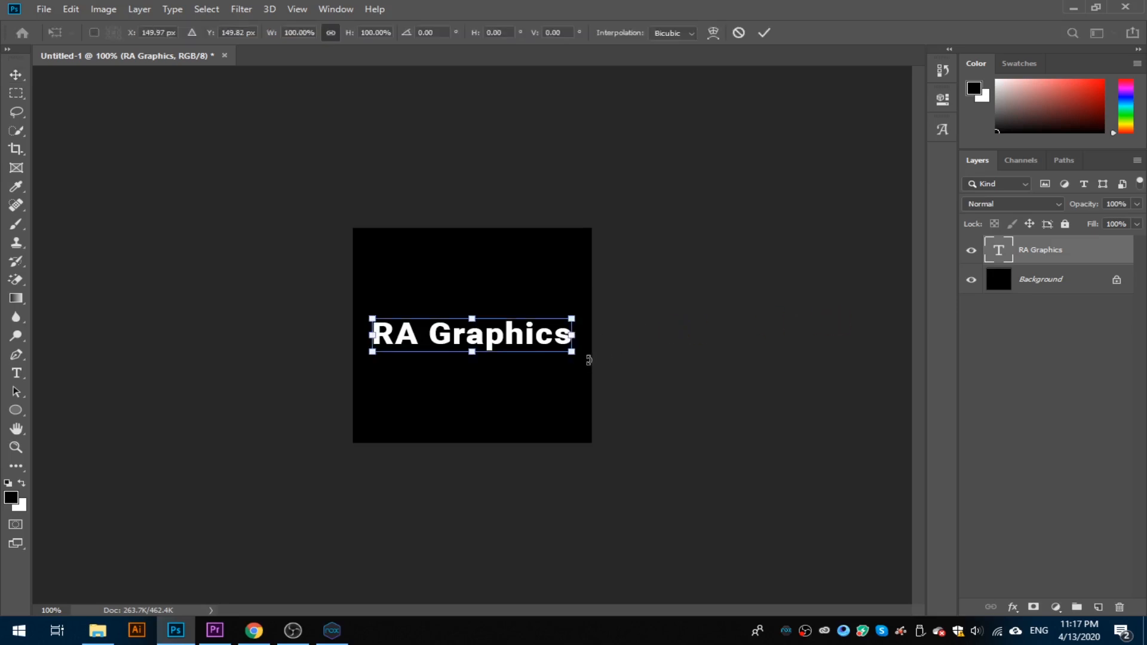
{"action": "left_click_drag", "start_coordinate": [587, 361], "coordinate": [590, 298]}
{"action": "key", "text": "Return"}
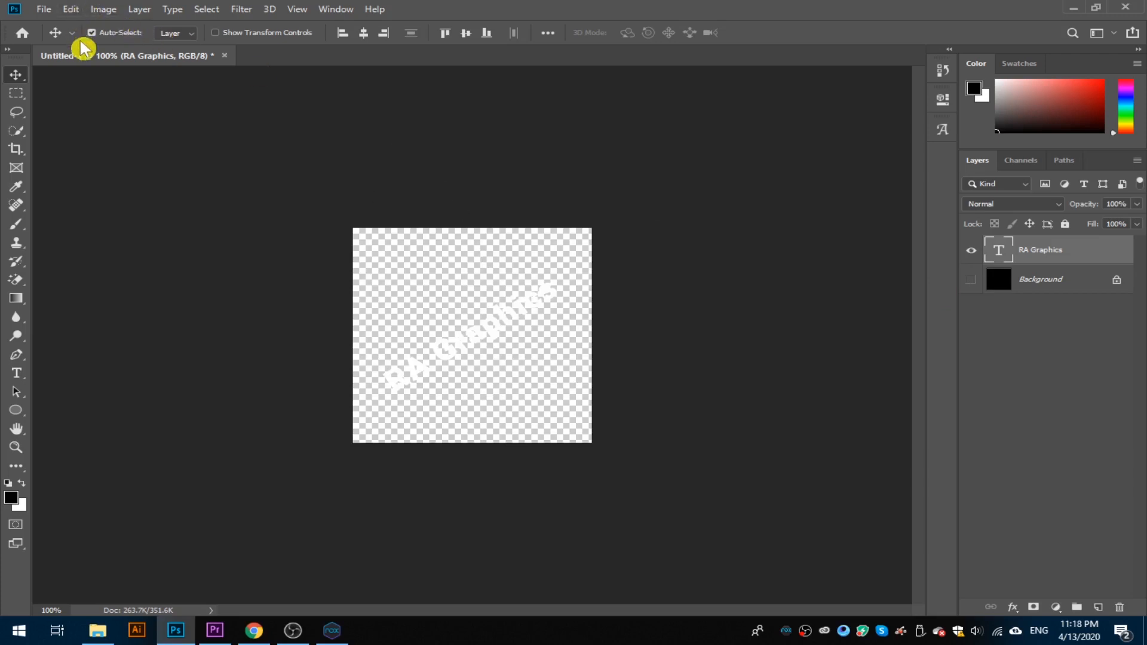
- Define the diagonal RA Graphics text on transparency as a pattern named "Watermark"
{"action": "left_click", "coordinate": [71, 9]}
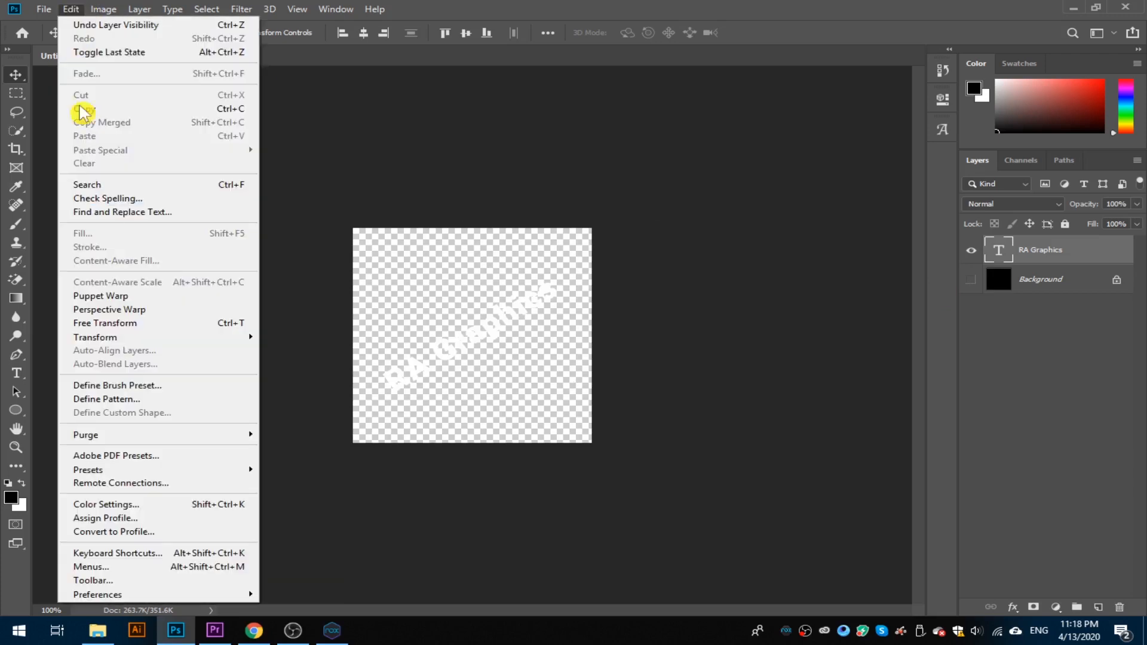
{"action": "left_click", "coordinate": [113, 399]}
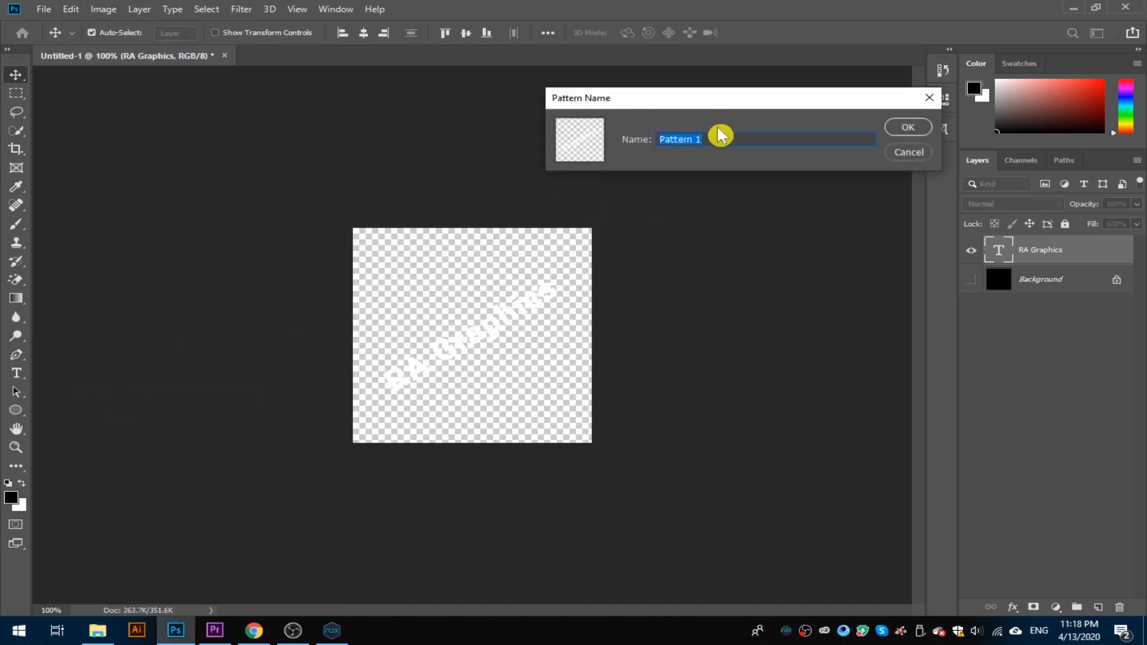
{"action": "type", "text": "Watermark"}
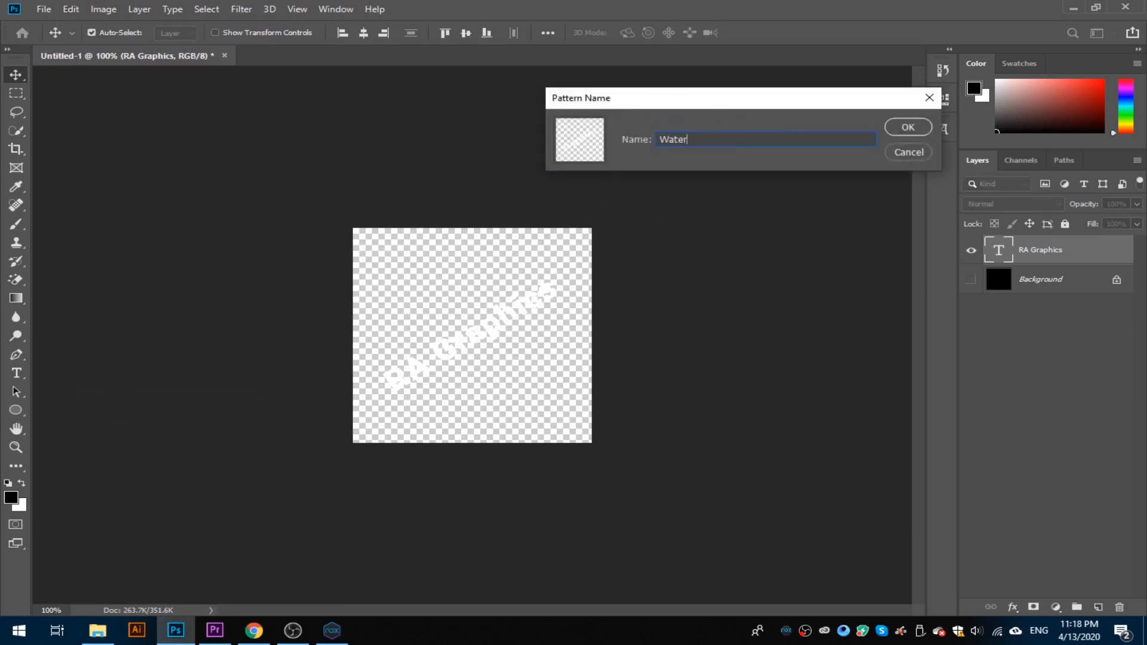
{"action": "left_click", "coordinate": [912, 127]}
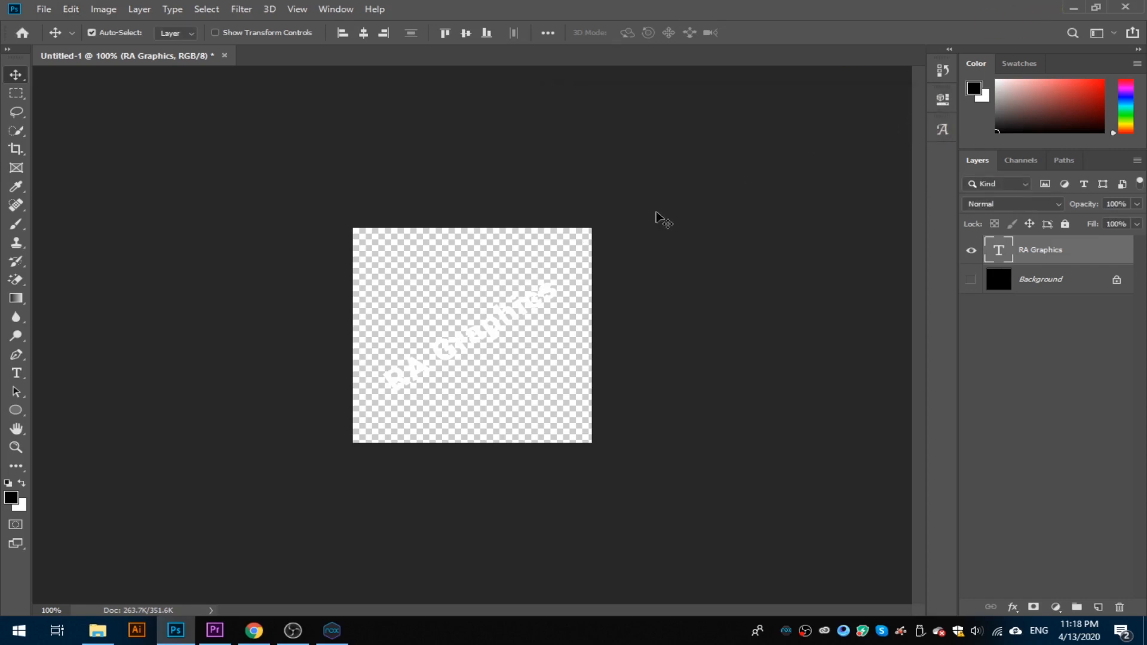
- Create a second document of 1080 x 1080 pixels at 300 pixels/inch with a black background
{"action": "key", "text": "ctrl"}
{"action": "key", "text": "ctrl+n"}
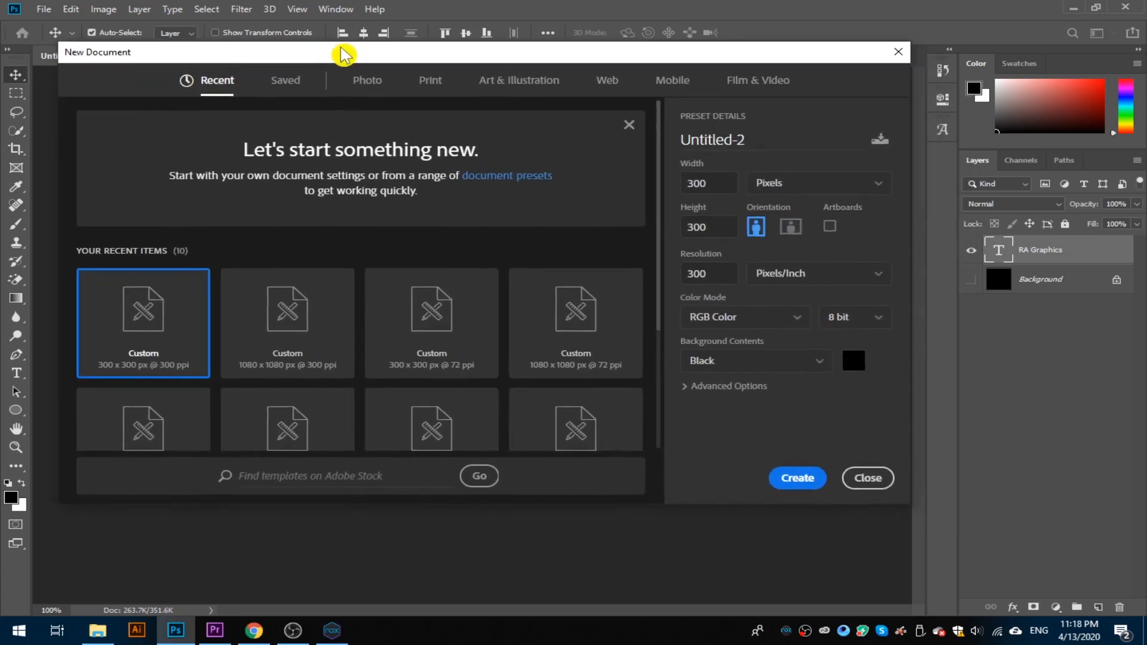
{"action": "double_click", "coordinate": [696, 181]}
{"action": "type", "text": "1080"}
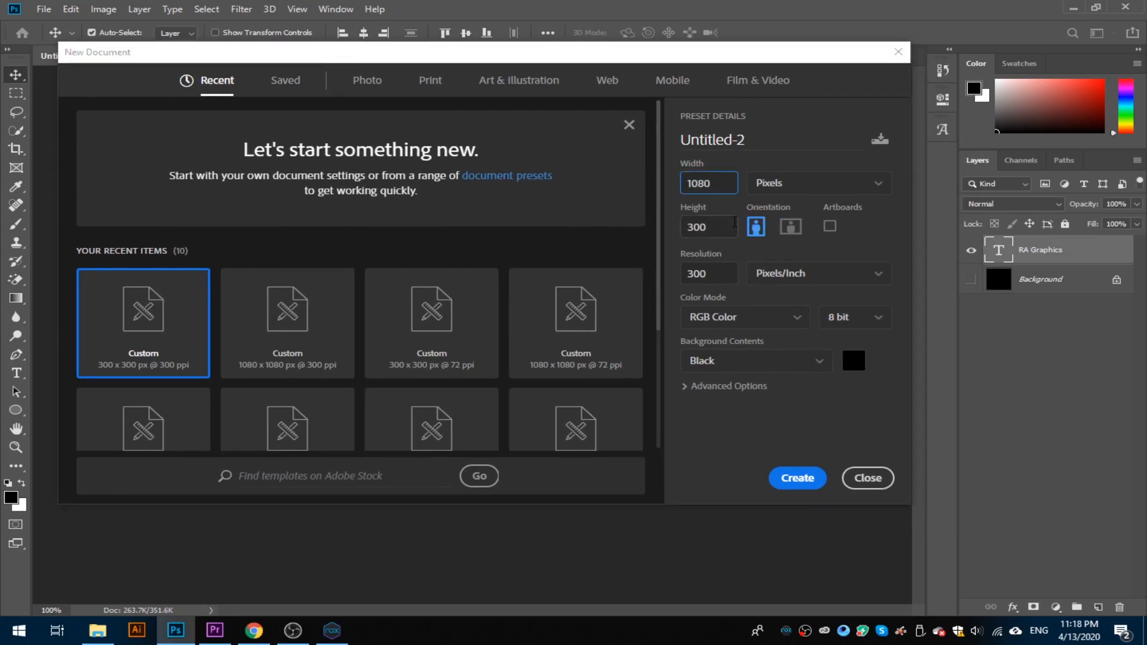
{"action": "key", "text": "Tab"}
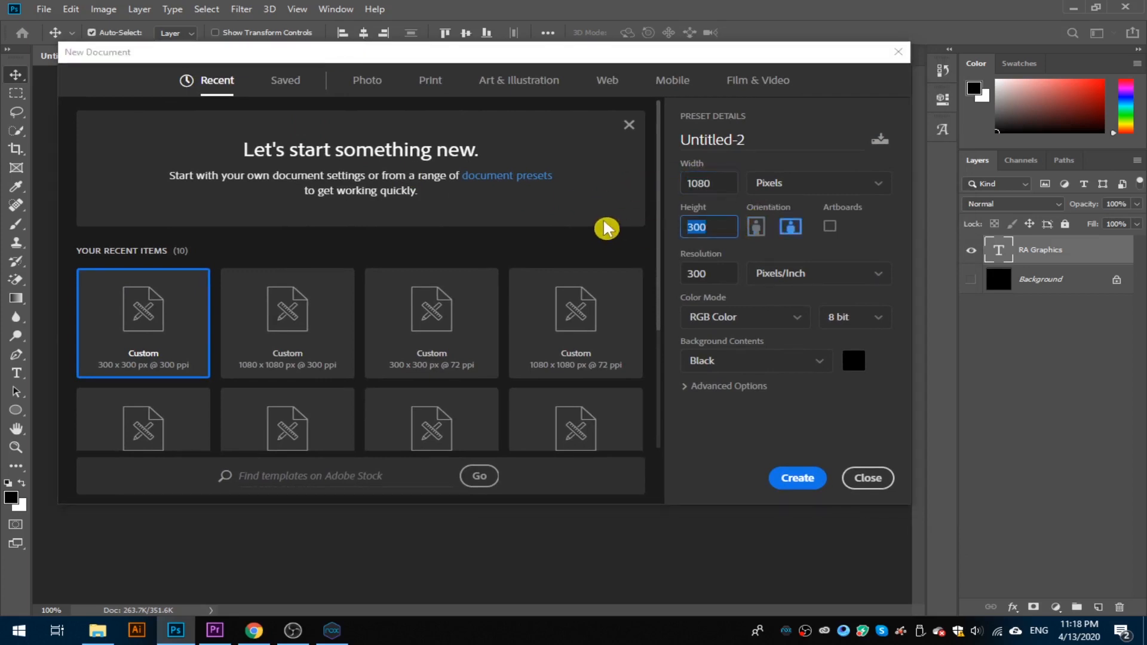
{"action": "type", "text": "108"}
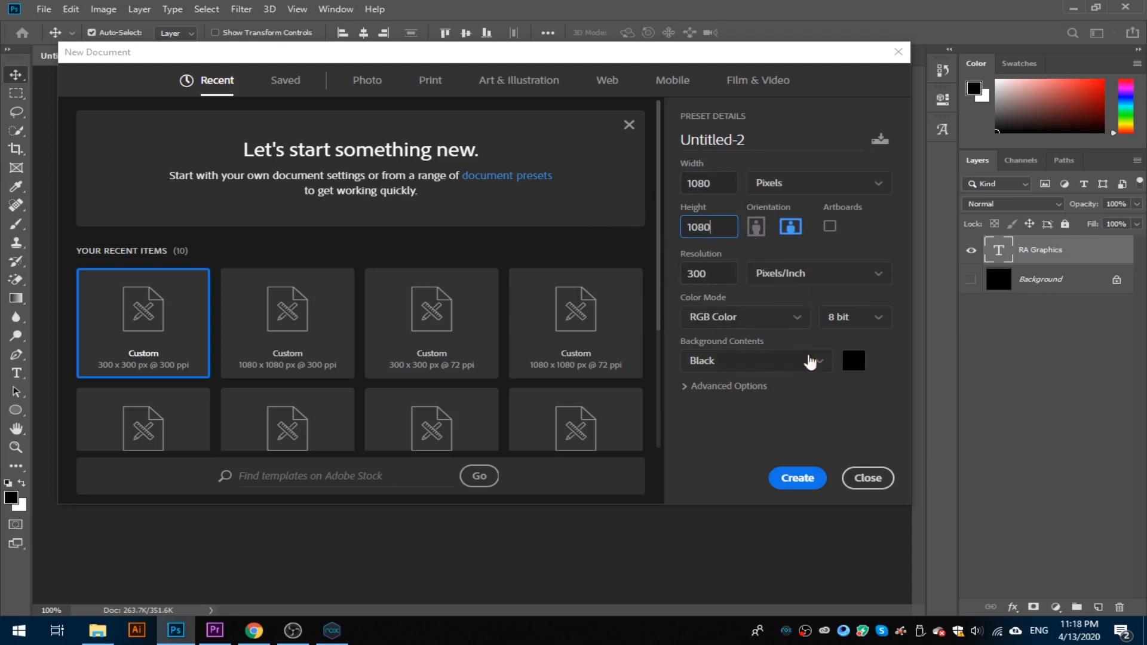
{"action": "left_click", "coordinate": [797, 481]}
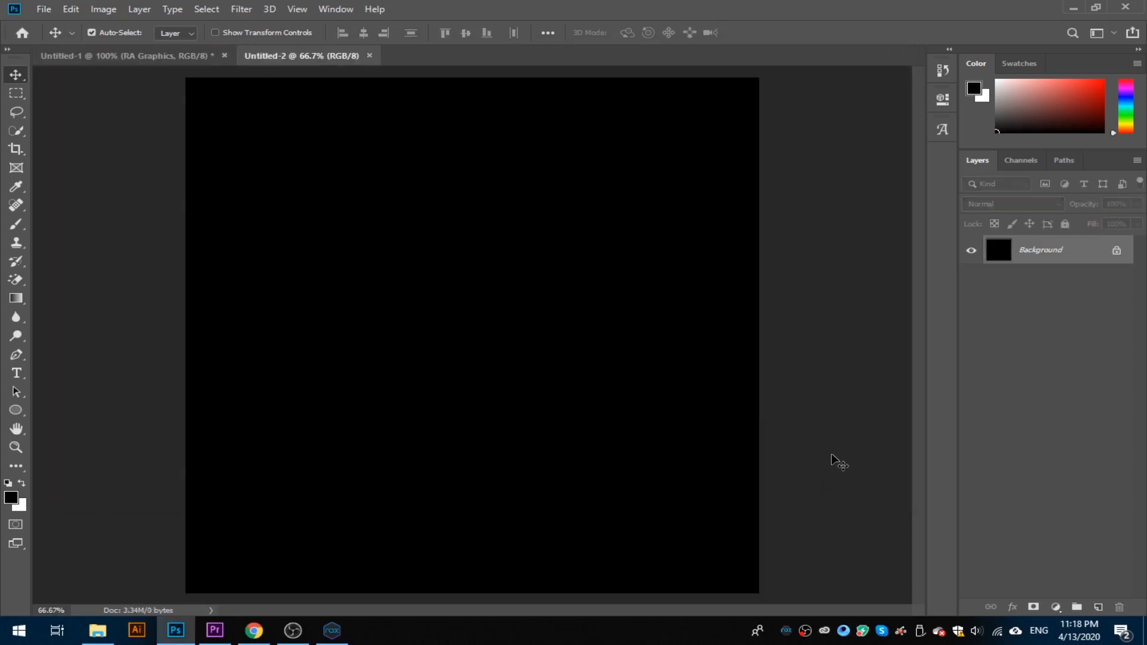
- Fill the new document's Background layer with the Watermark custom pattern in Normal mode at 100% opacity
{"action": "left_click_drag", "start_coordinate": [732, 379], "coordinate": [700, 354]}
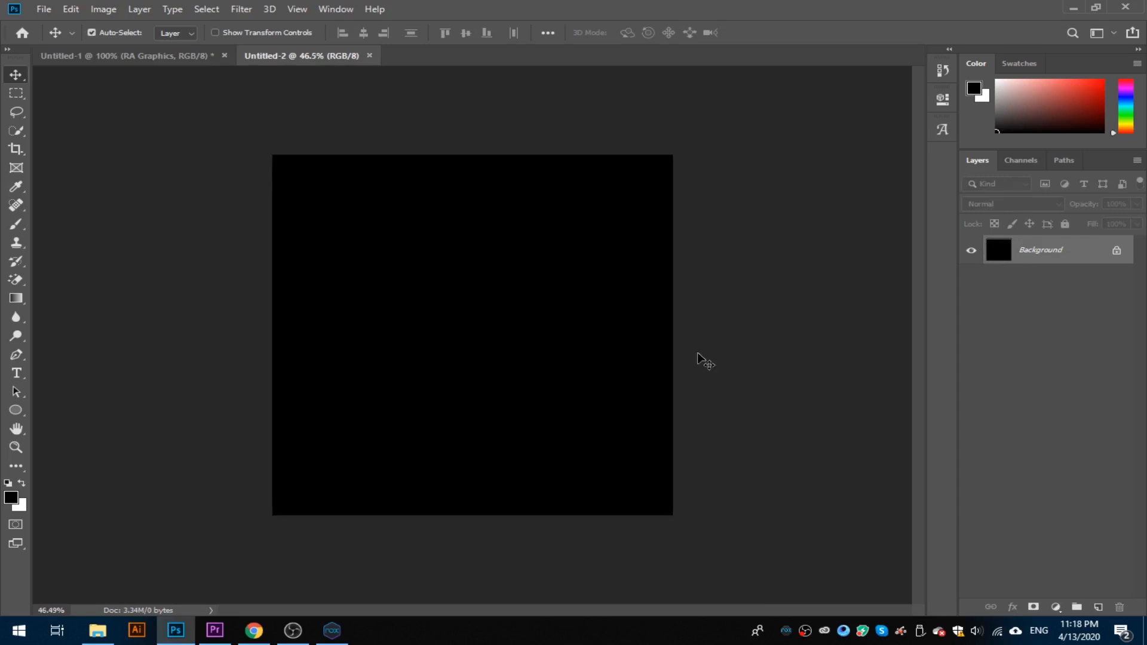
{"action": "left_click", "coordinate": [74, 10]}
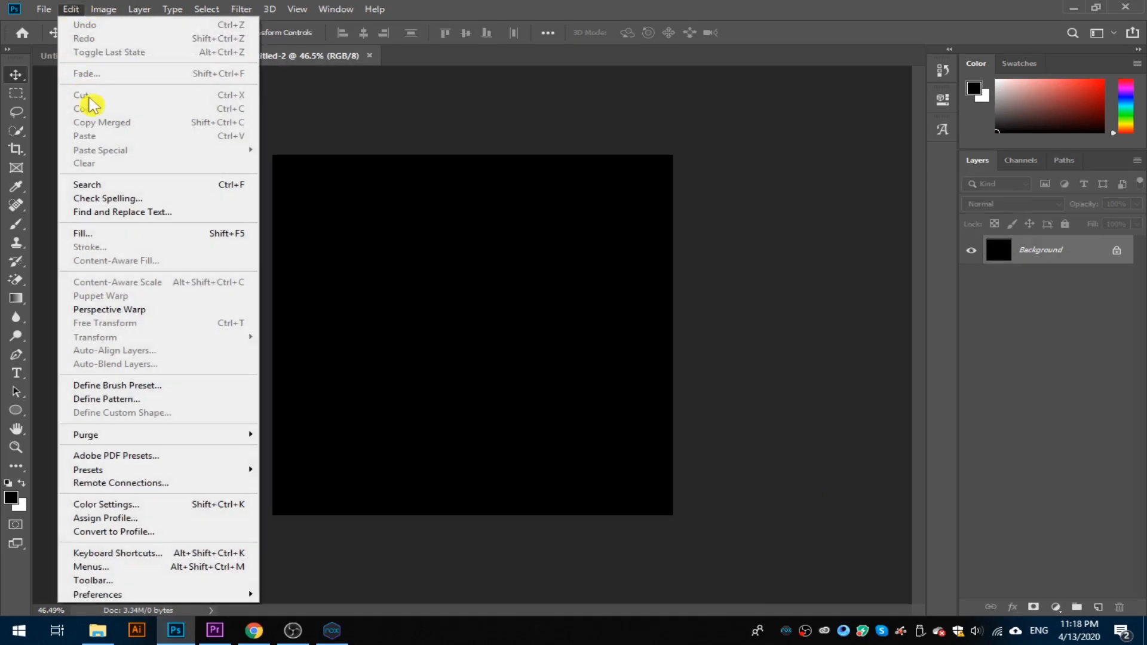
{"action": "left_click", "coordinate": [154, 234]}
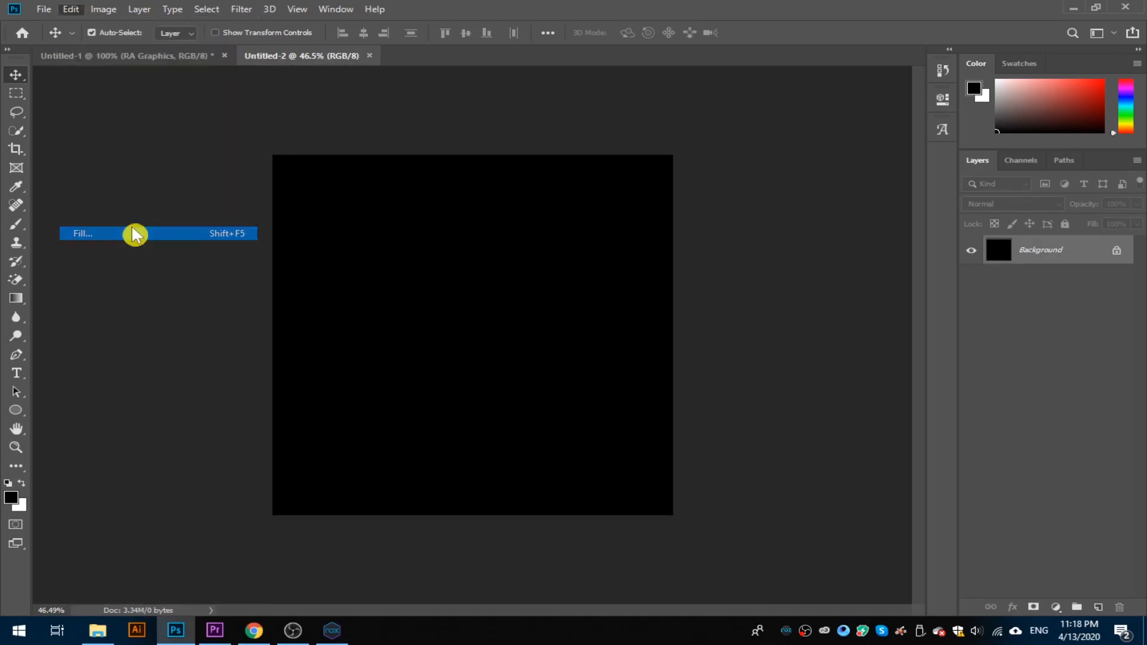
{"action": "left_click_drag", "start_coordinate": [720, 87], "coordinate": [522, 99]}
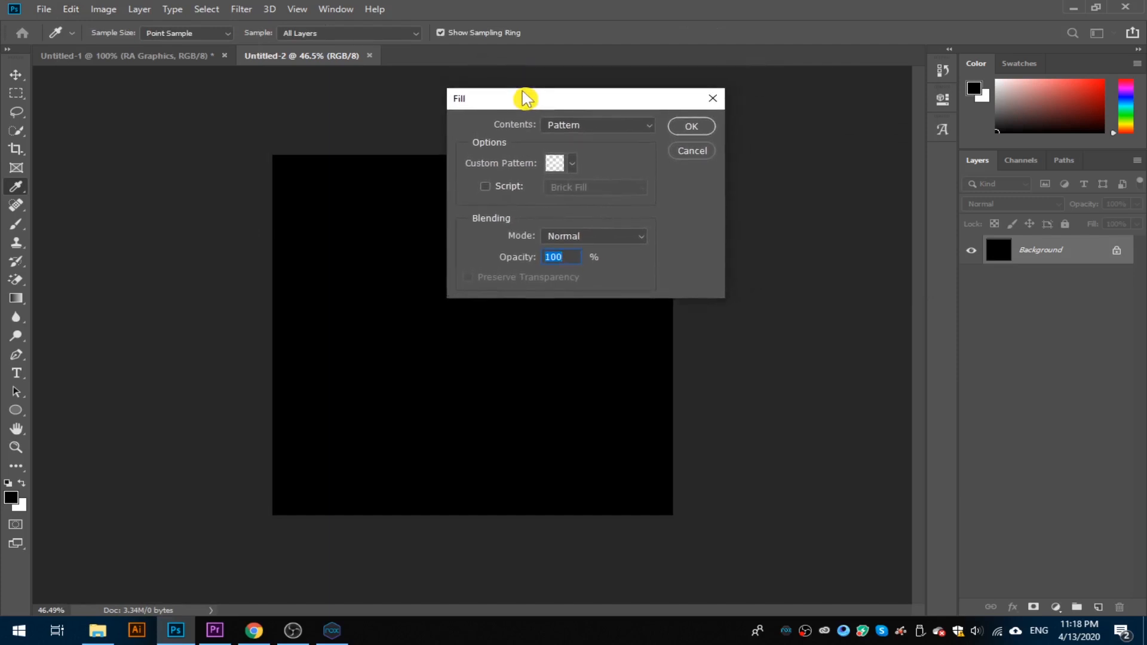
{"action": "left_click", "coordinate": [605, 127]}
{"action": "left_click", "coordinate": [599, 144]}
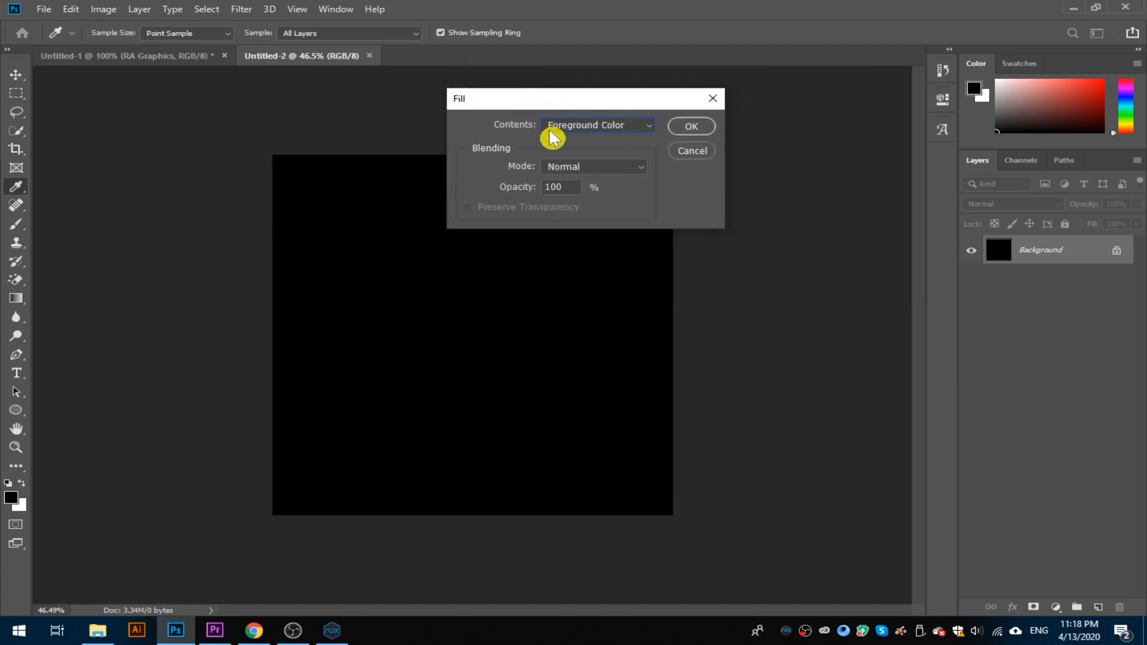
{"action": "left_click", "coordinate": [621, 127]}
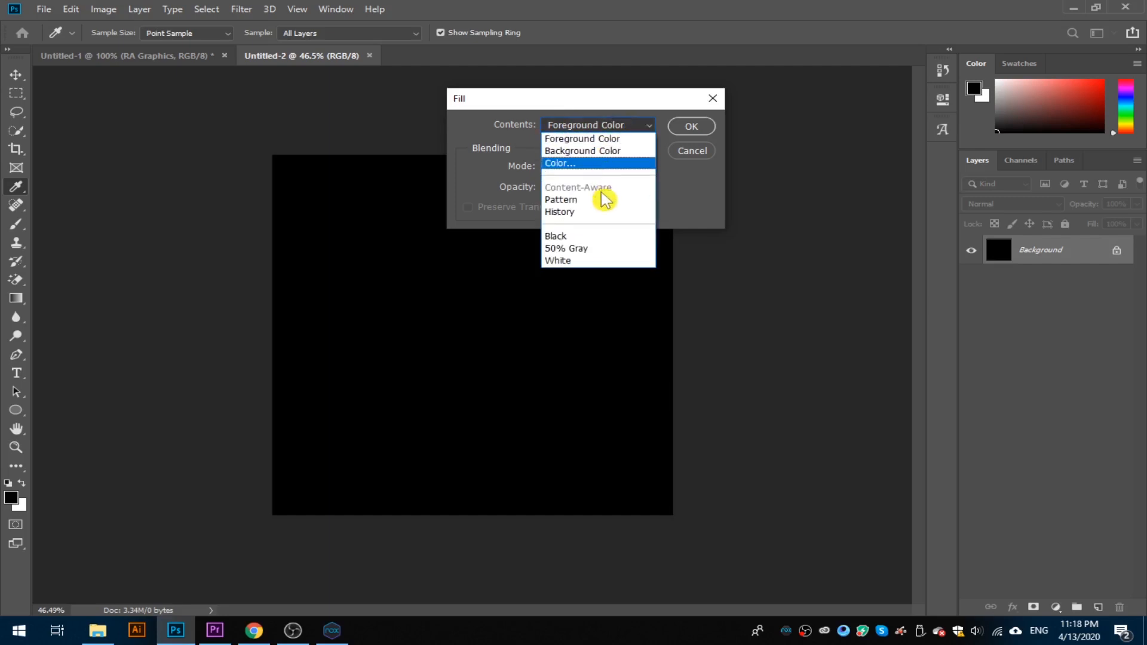
{"action": "left_click", "coordinate": [594, 205]}
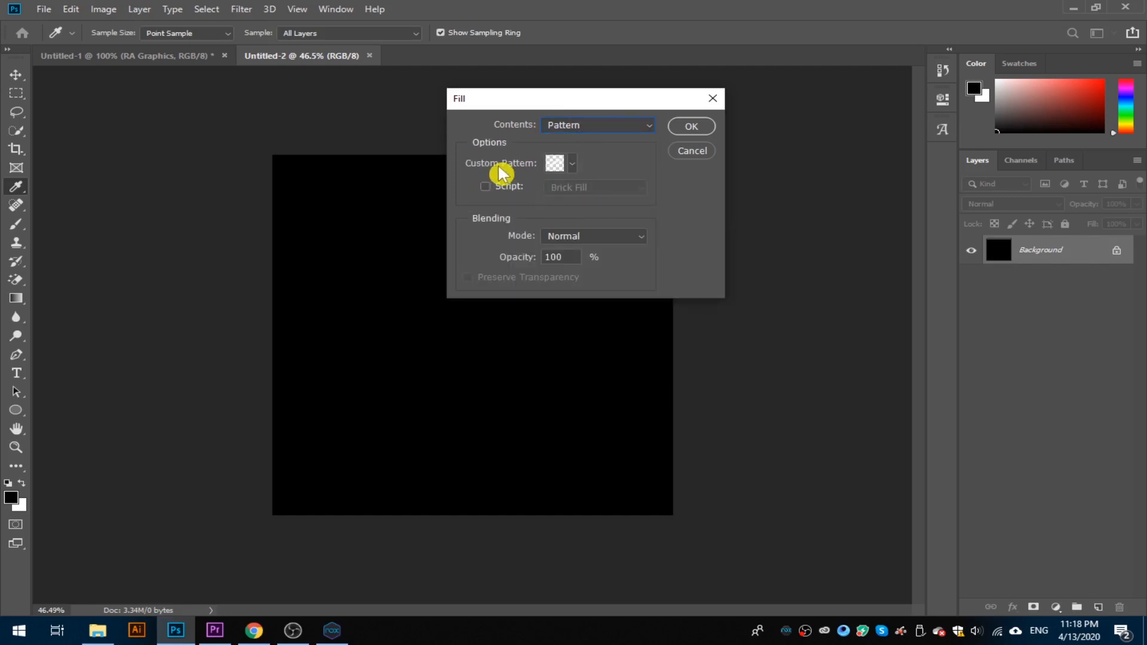
{"action": "left_click", "coordinate": [573, 164]}
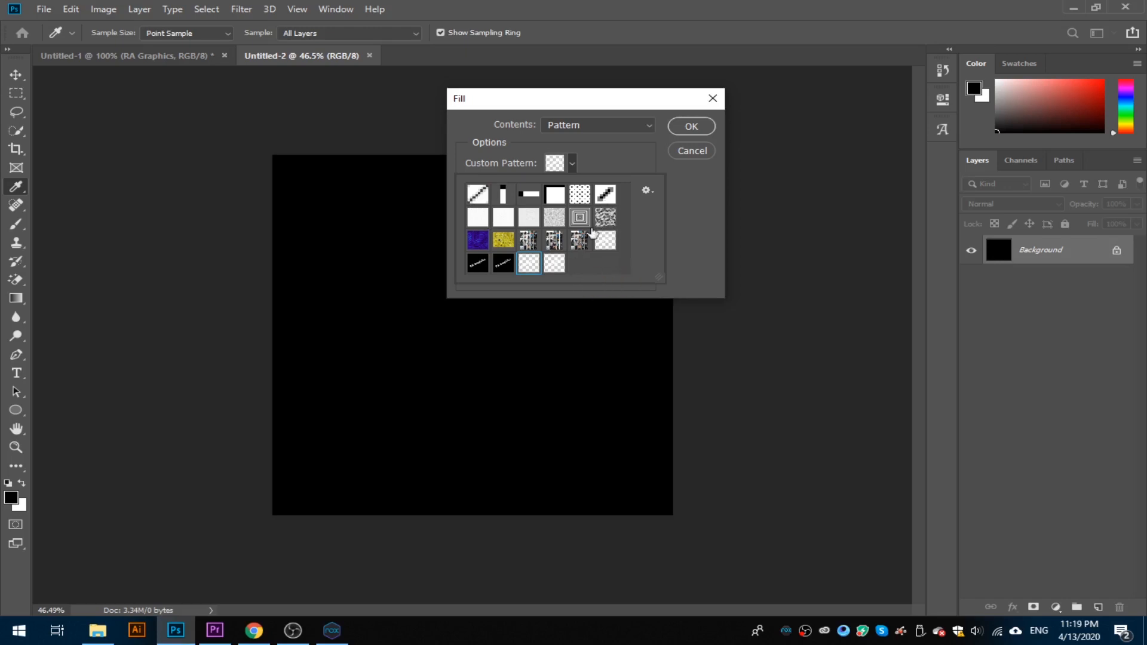
{"action": "left_click", "coordinate": [555, 267]}
{"action": "left_click", "coordinate": [695, 125]}
{"action": "left_click", "coordinate": [695, 126]}
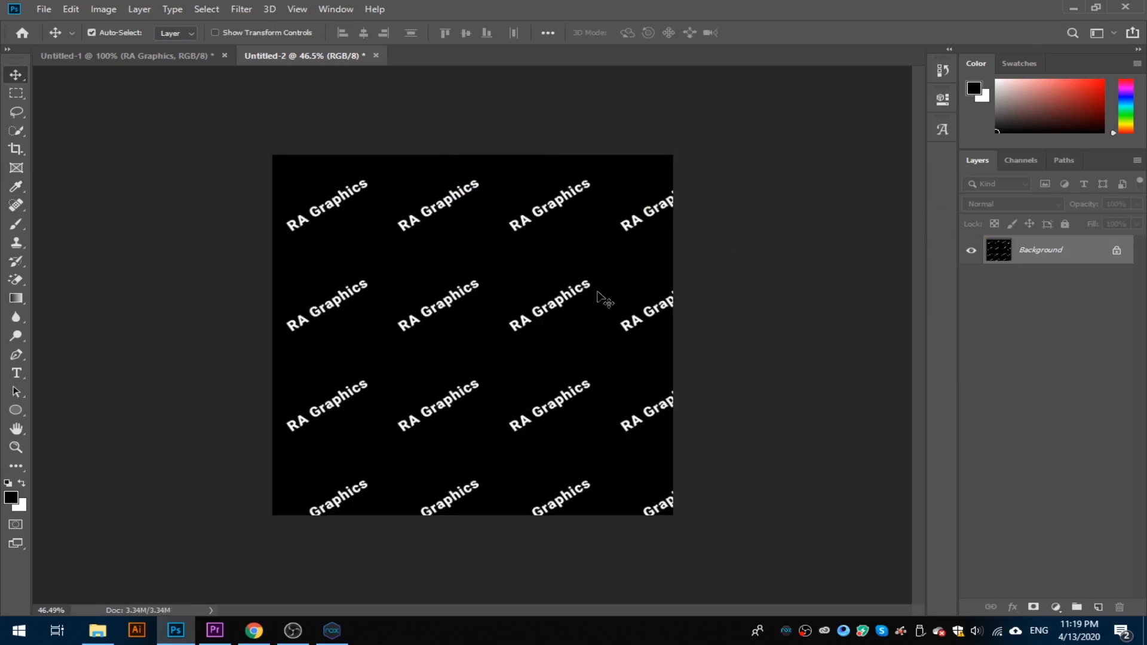
- Undo the Background pattern fill and add a Pattern fill layer using the Watermark pattern at 75% scale
{"action": "key", "text": "ctrl+z"}
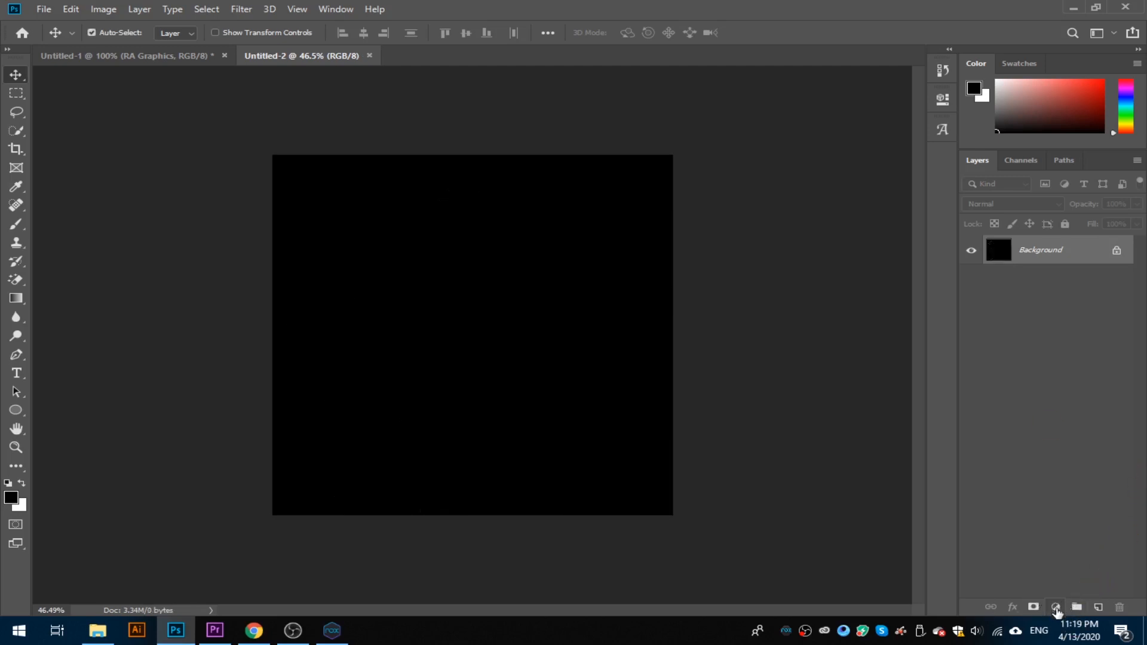
{"action": "left_click", "coordinate": [1057, 608]}
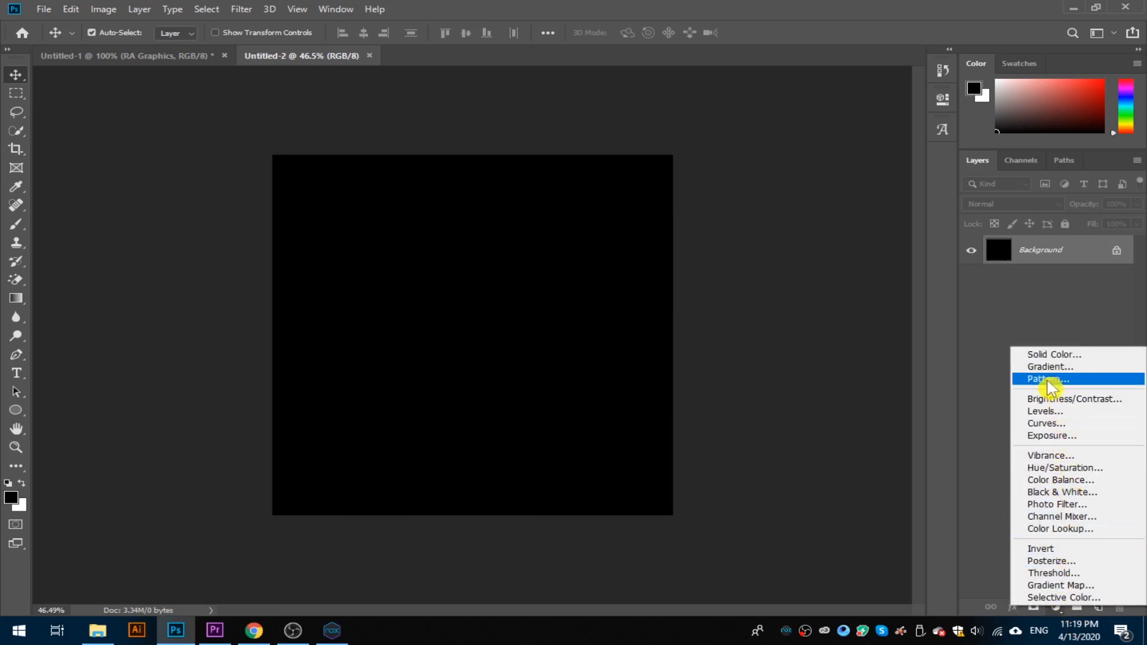
{"action": "left_click", "coordinate": [1051, 379]}
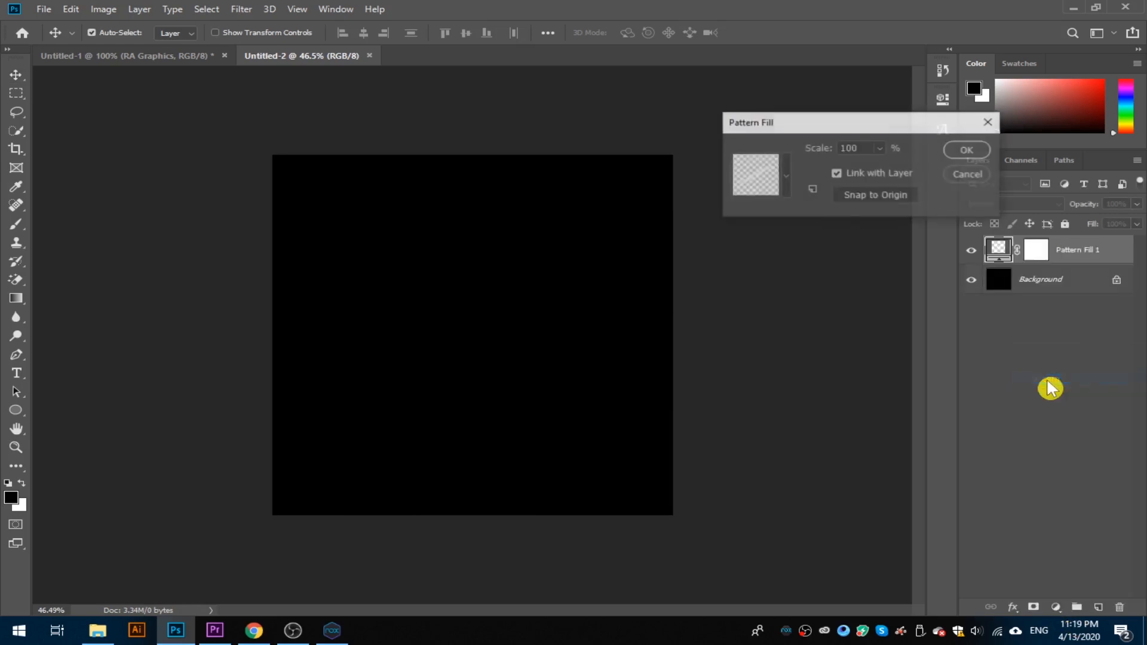
{"action": "left_click", "coordinate": [787, 173]}
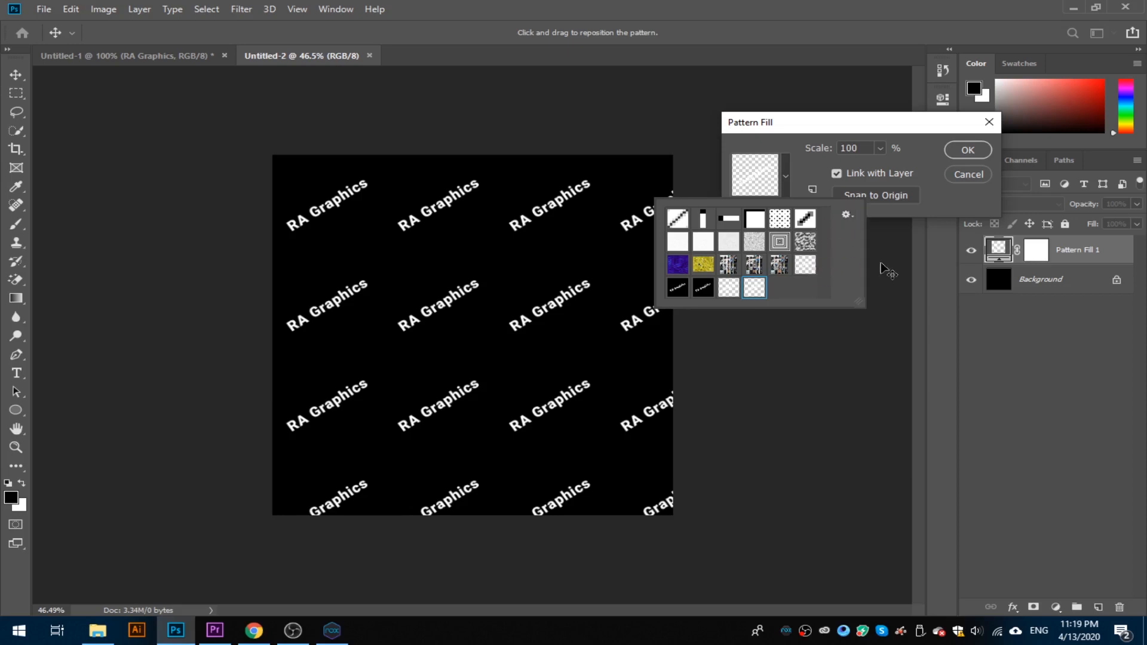
{"action": "left_click", "coordinate": [815, 172]}
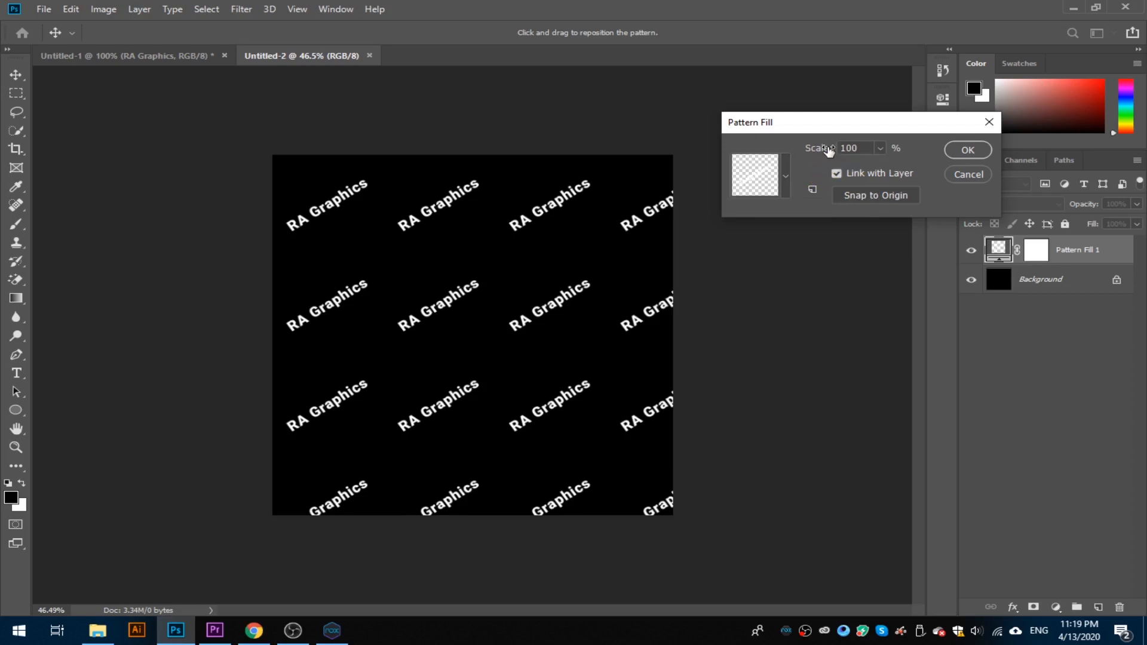
{"action": "left_click_drag", "start_coordinate": [830, 154], "coordinate": [812, 151]}
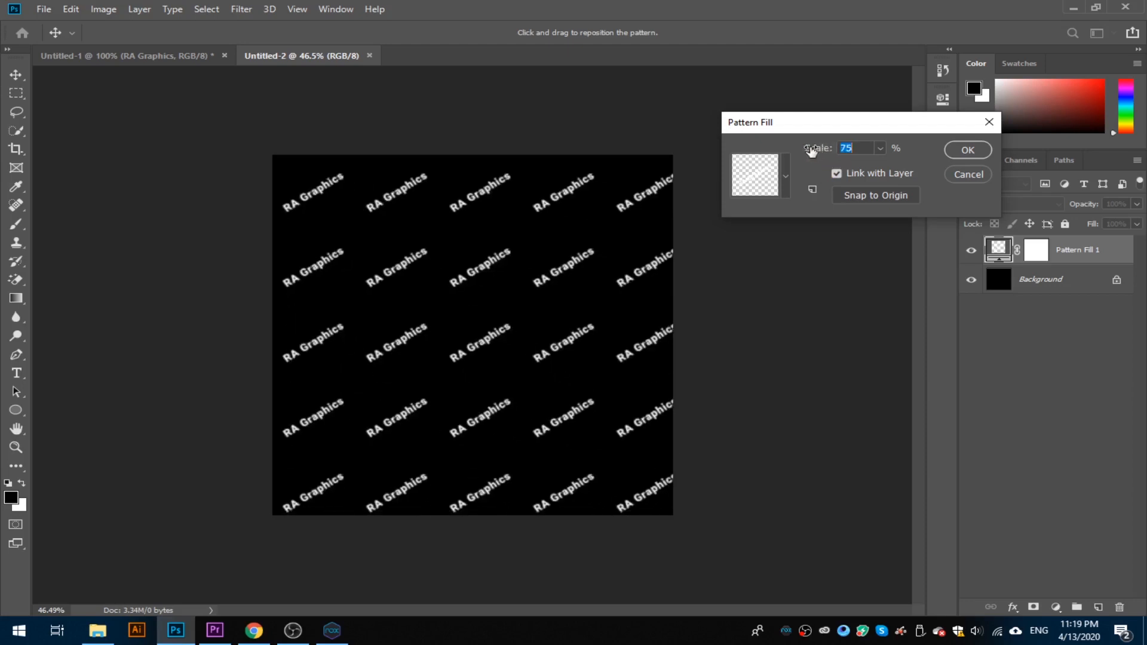
{"action": "left_click", "coordinate": [968, 150]}
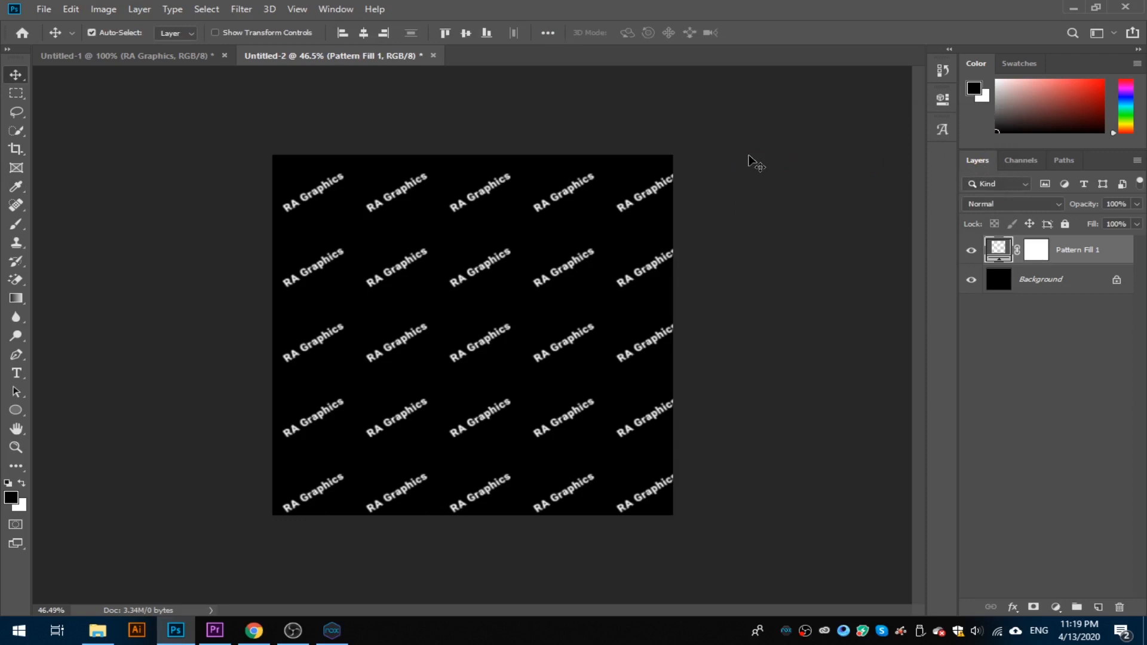
- Open the mountain lake landscape photo from the Downloads folder as a separate document
{"action": "double_click", "coordinate": [753, 164]}
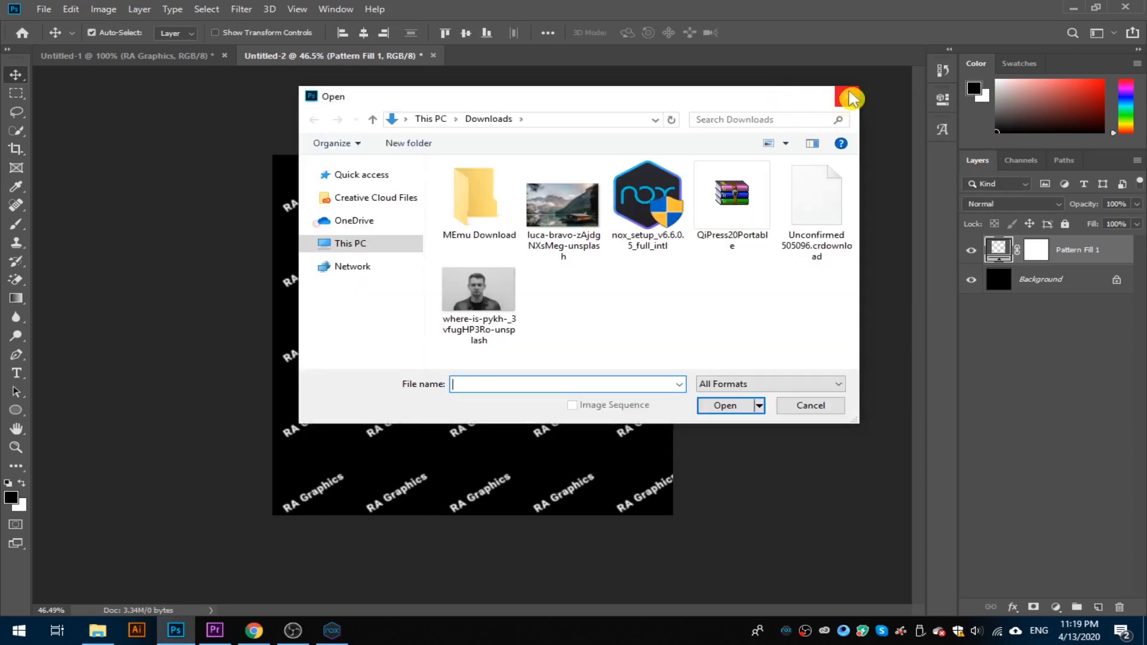
{"action": "left_click", "coordinate": [843, 98]}
{"action": "left_click", "coordinate": [44, 9]}
{"action": "left_click", "coordinate": [55, 39]}
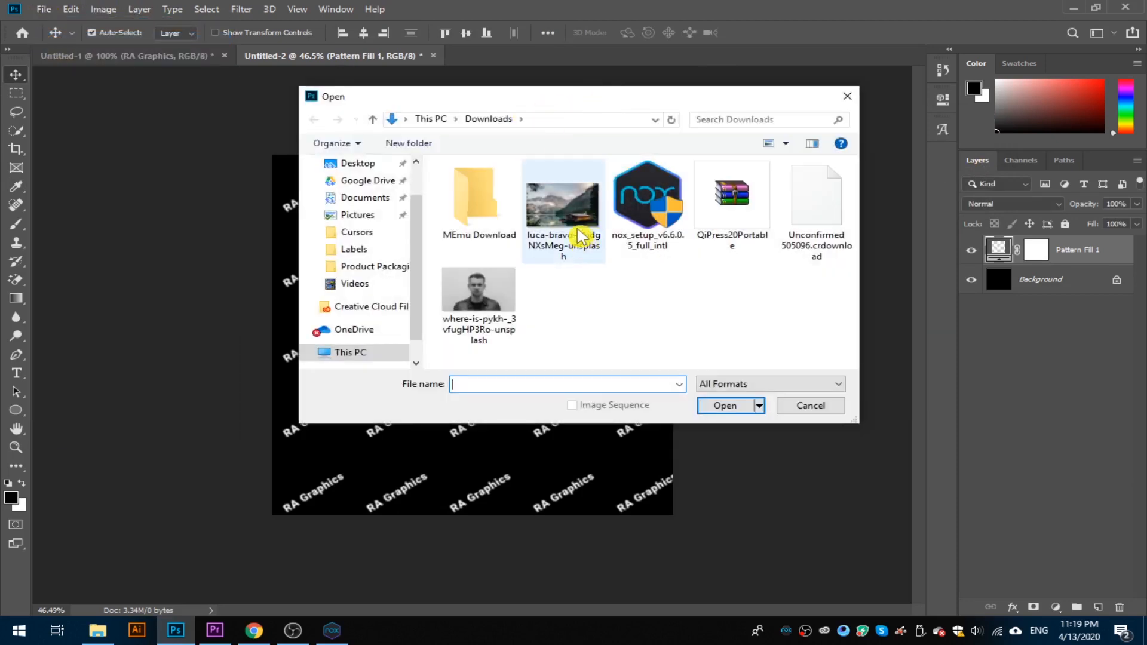
{"action": "left_click", "coordinate": [580, 231]}
{"action": "left_click", "coordinate": [743, 410]}
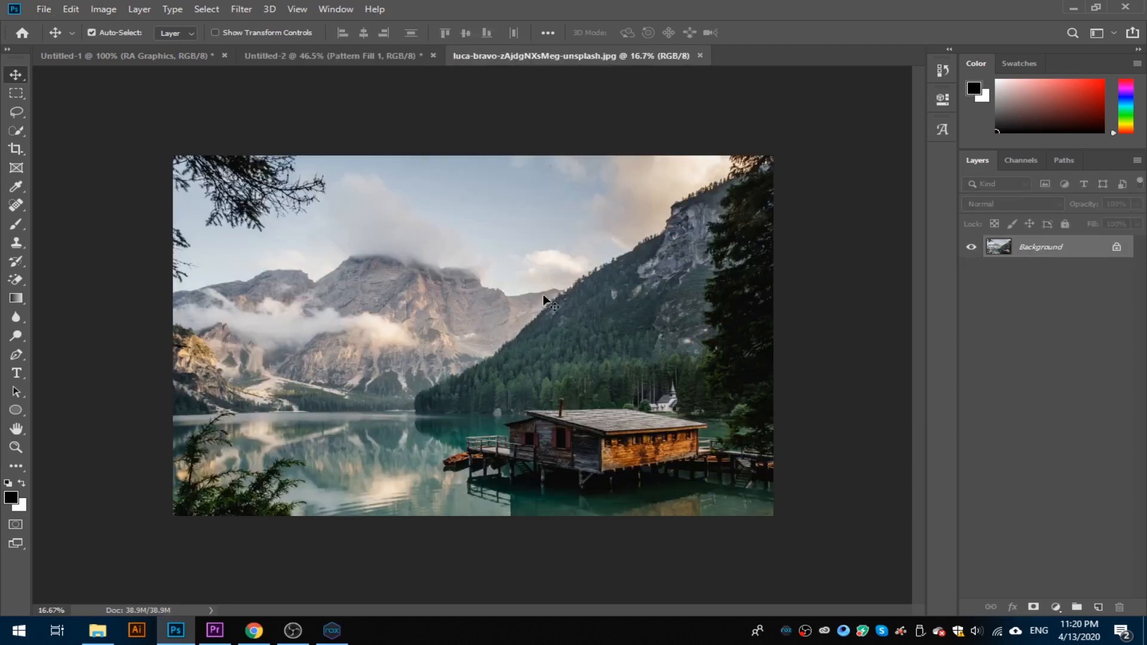
- Try filling the photo's Background layer directly with the Watermark custom pattern in Normal mode at 100% opacity
{"action": "key", "text": "ctrl+space"}
{"action": "mouse_move", "coordinate": [468, 309]}
{"action": "left_mouse_down"}
{"action": "mouse_move", "coordinate": [512, 315]}
{"action": "mouse_move", "coordinate": [457, 303]}
{"action": "mouse_move", "coordinate": [473, 302]}
{"action": "left_mouse_up"}
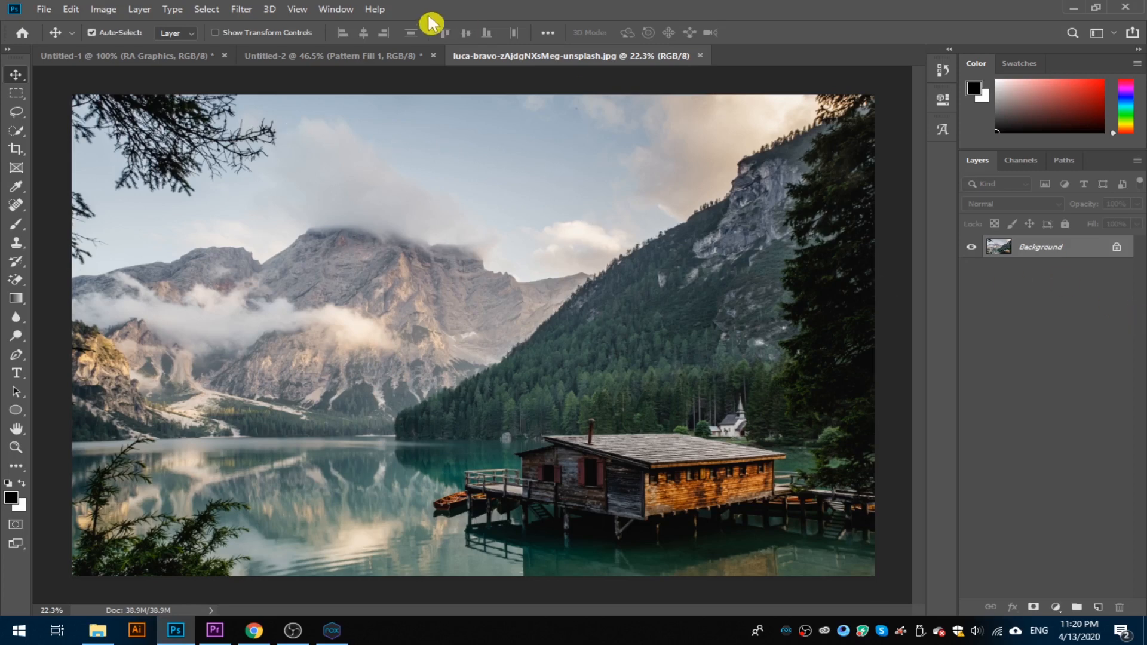
{"action": "left_click", "coordinate": [73, 16]}
{"action": "left_click", "coordinate": [102, 235]}
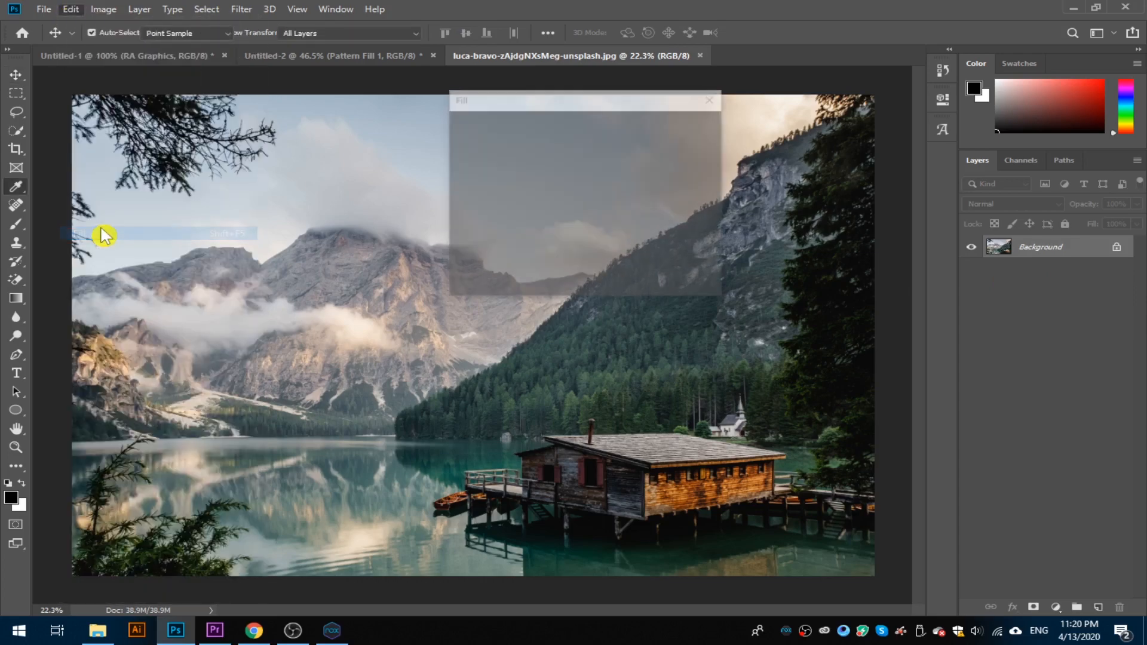
{"action": "left_click_drag", "start_coordinate": [607, 95], "coordinate": [878, 102]}
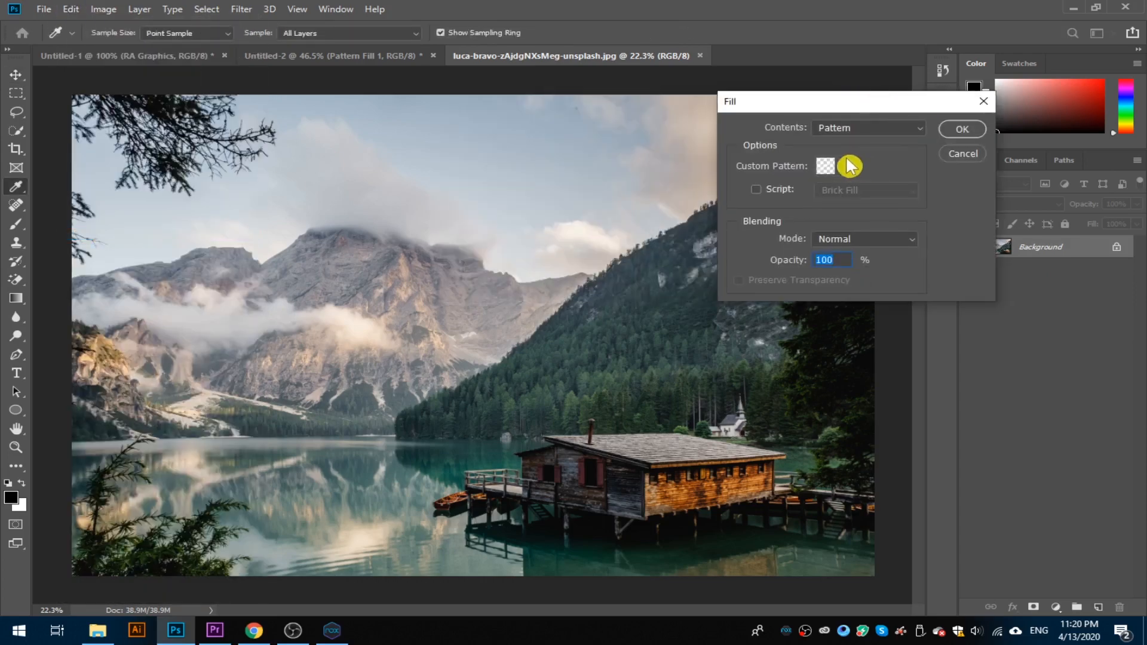
{"action": "left_click", "coordinate": [844, 166]}
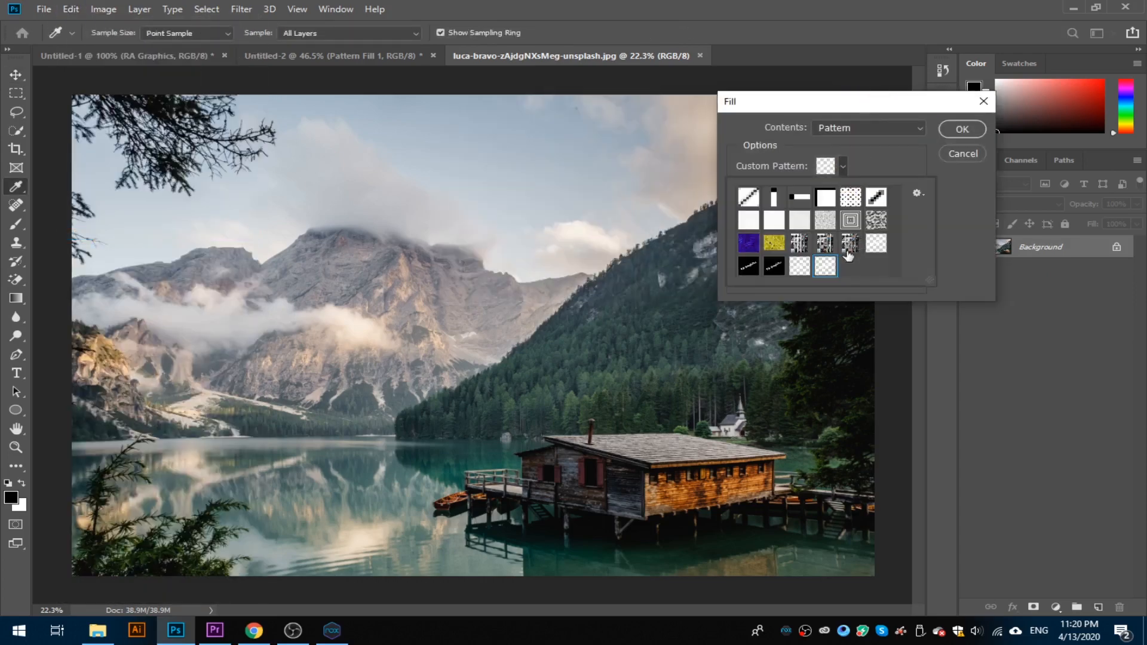
{"action": "left_click", "coordinate": [899, 171]}
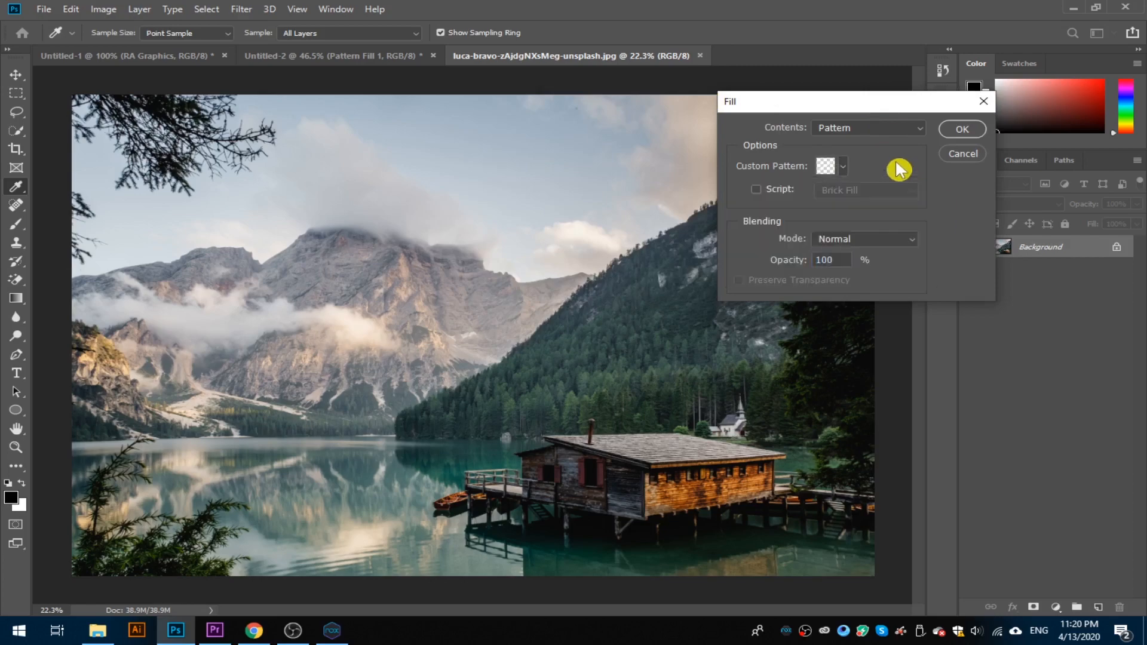
{"action": "left_click", "coordinate": [962, 133]}
{"action": "key", "text": "v"}
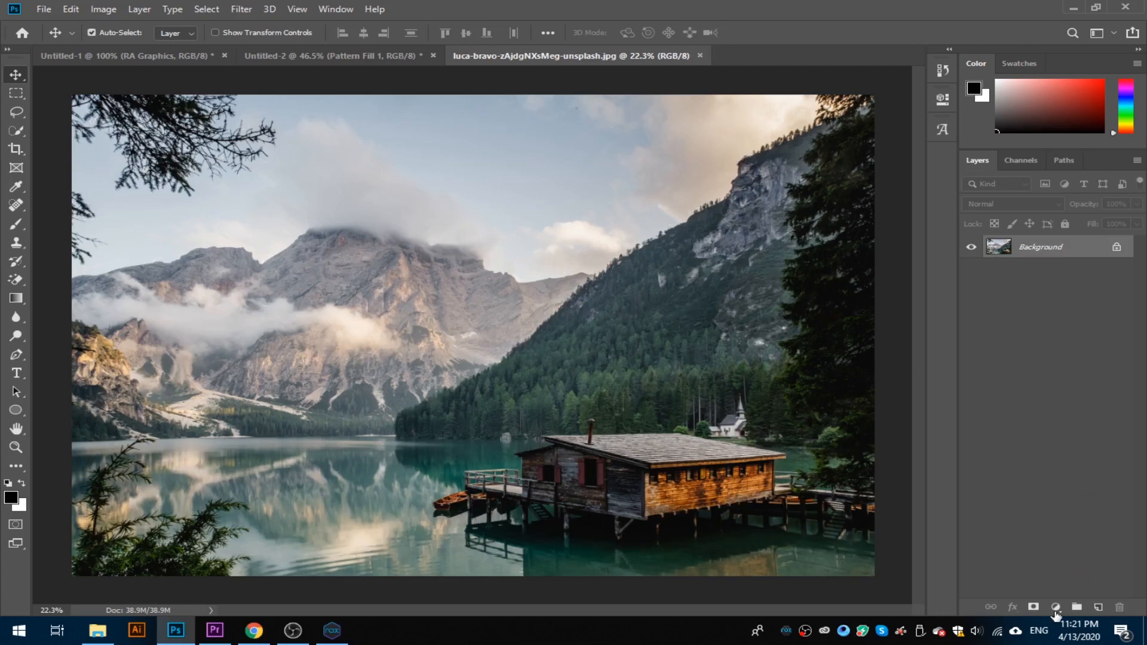
- Add a Pattern fill layer over the photo with the Watermark pattern at 100% scale and reduce the layer's opacity to 61%
{"action": "left_click", "coordinate": [1056, 607]}
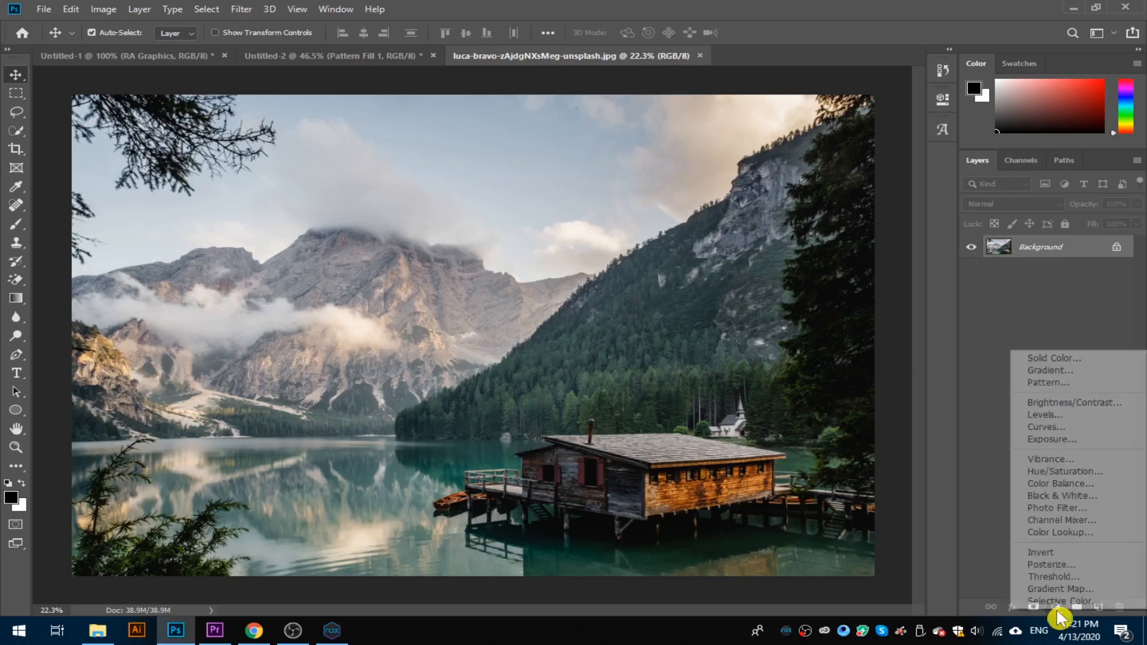
{"action": "left_click", "coordinate": [1073, 383]}
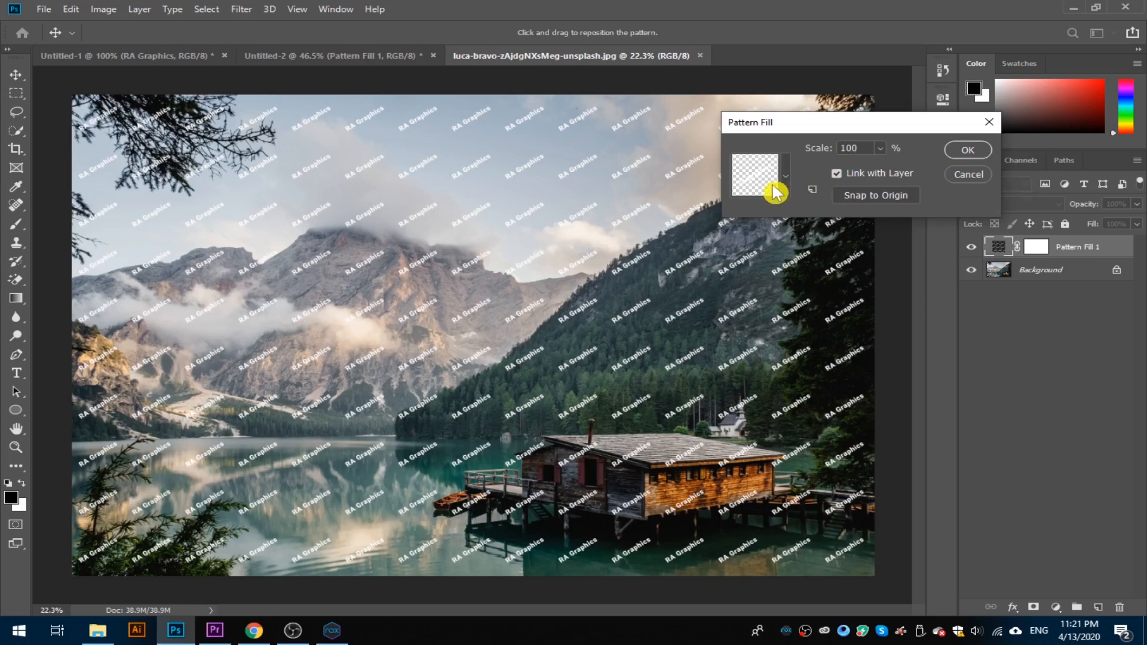
{"action": "left_click", "coordinate": [968, 152]}
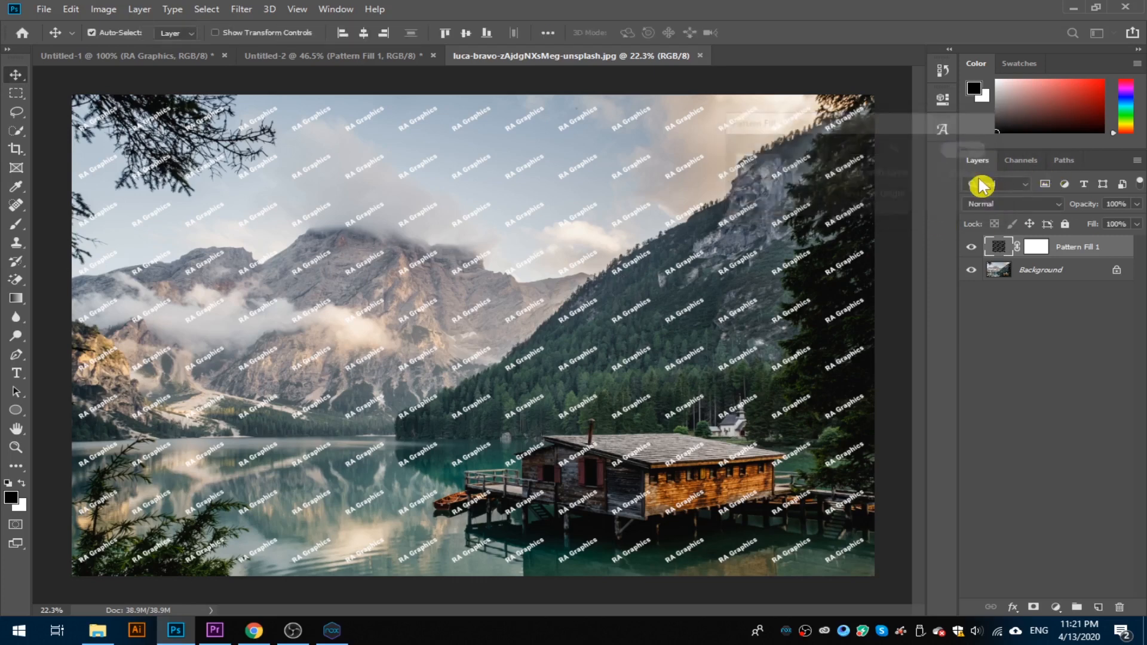
{"action": "left_click", "coordinate": [1091, 210]}
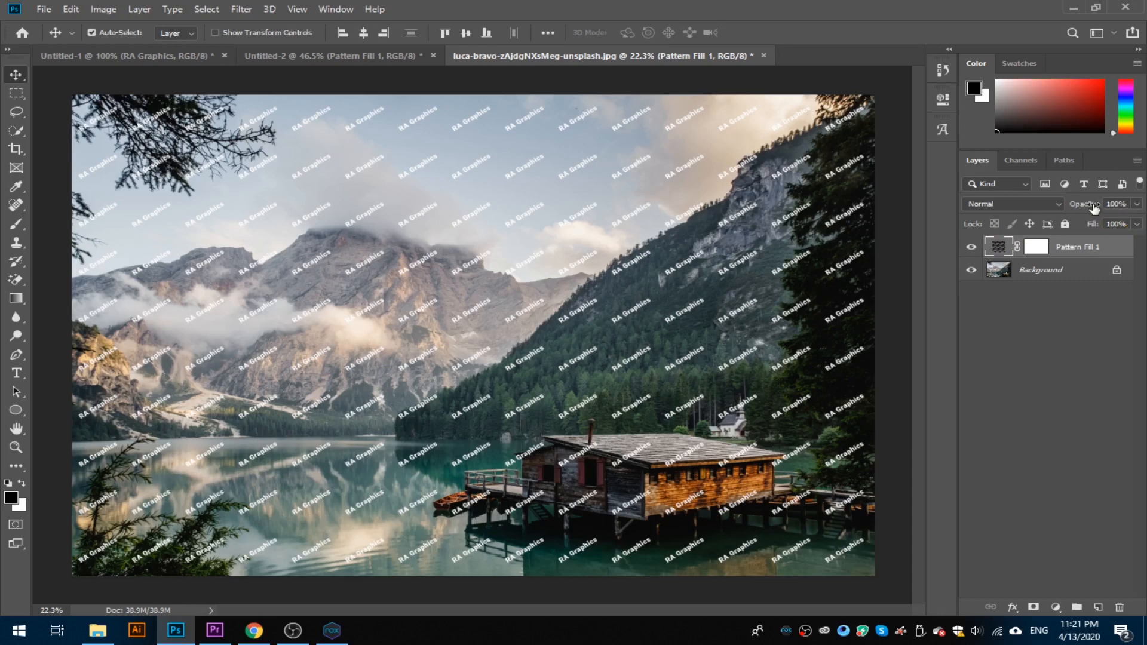
{"action": "mouse_move", "coordinate": [1096, 212]}
{"action": "left_mouse_down"}
{"action": "mouse_move", "coordinate": [1082, 209]}
{"action": "mouse_move", "coordinate": [1106, 215]}
{"action": "mouse_move", "coordinate": [1087, 205]}
{"action": "left_mouse_up"}
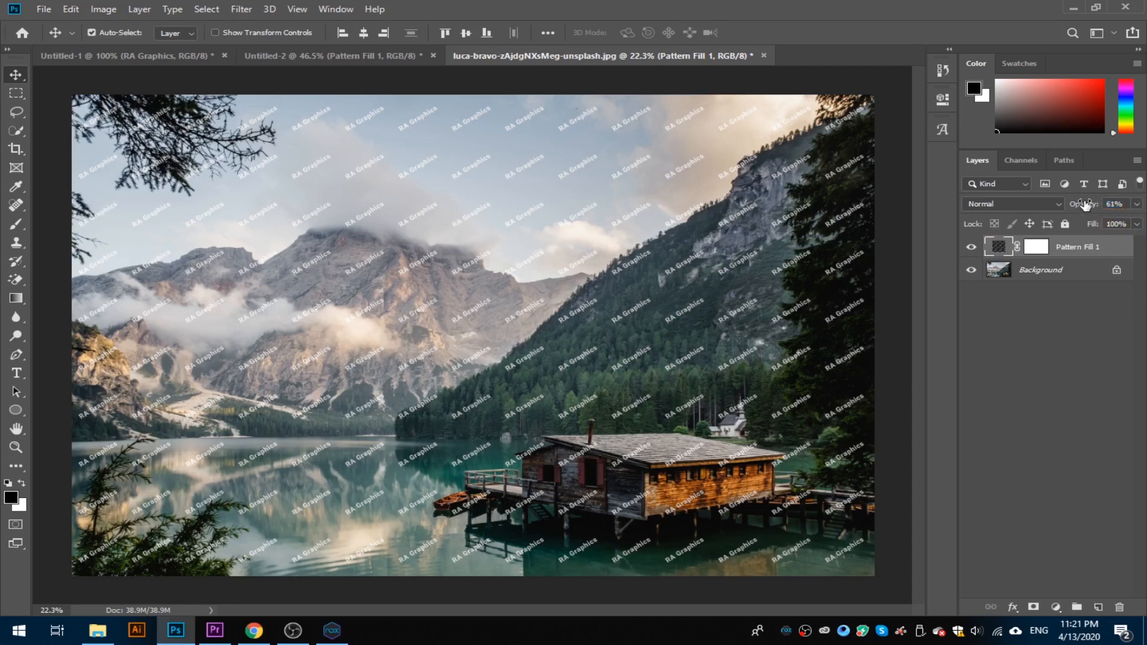